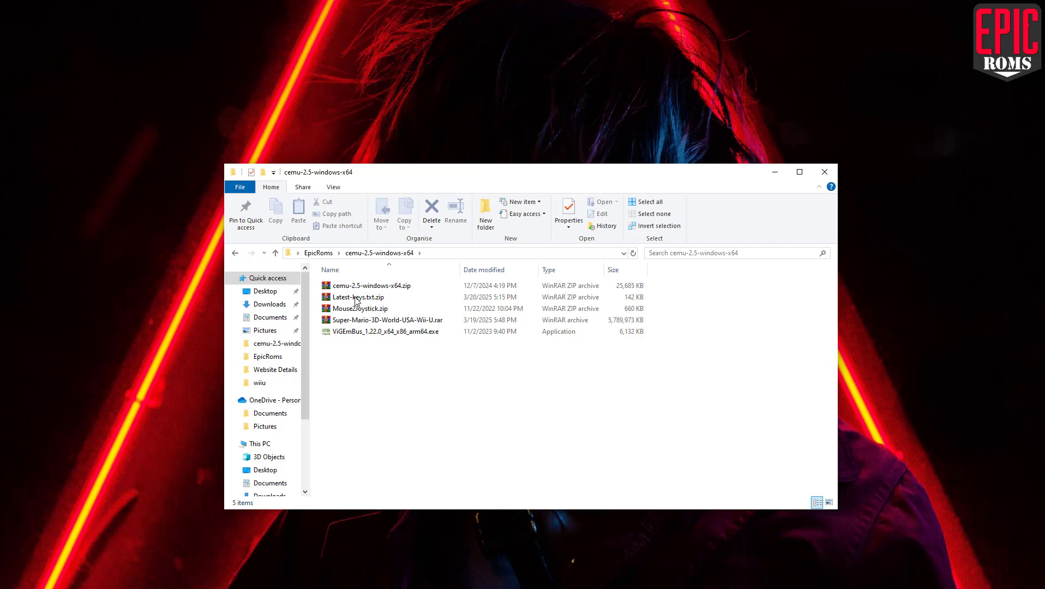
{"action": "key", "text": "ctrl+a"}
{"action": "left_click", "coordinate": [355, 362]}
{"action": "left_click_drag", "start_coordinate": [355, 361], "coordinate": [342, 282]}
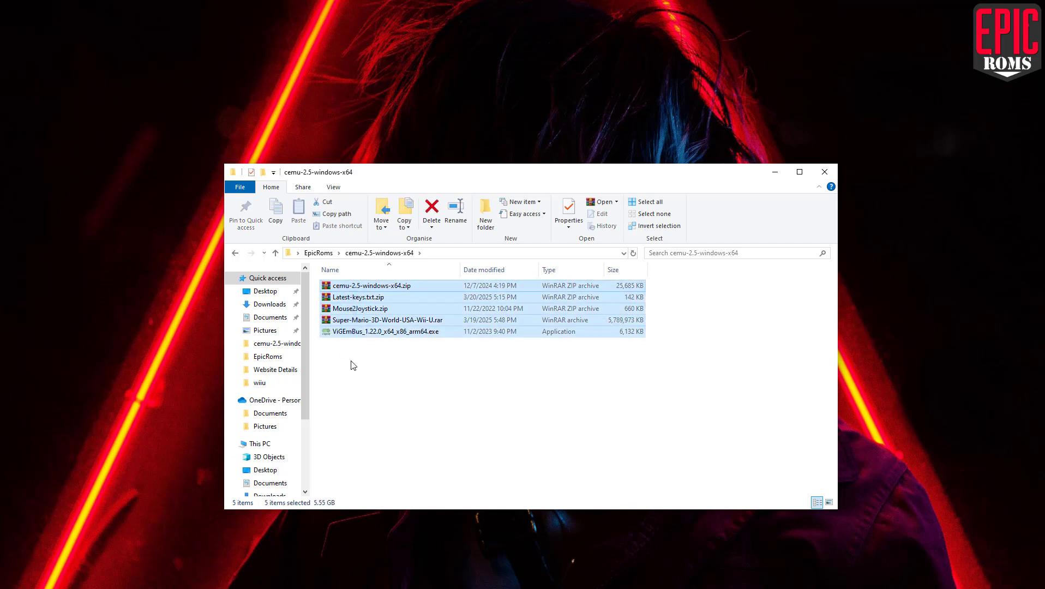
{"action": "left_click", "coordinate": [353, 365]}
{"action": "mouse_move", "coordinate": [344, 349]}
{"action": "left_mouse_down"}
{"action": "mouse_move", "coordinate": [338, 282]}
{"action": "mouse_move", "coordinate": [349, 354]}
{"action": "left_mouse_up"}
{"action": "left_click", "coordinate": [359, 337]}
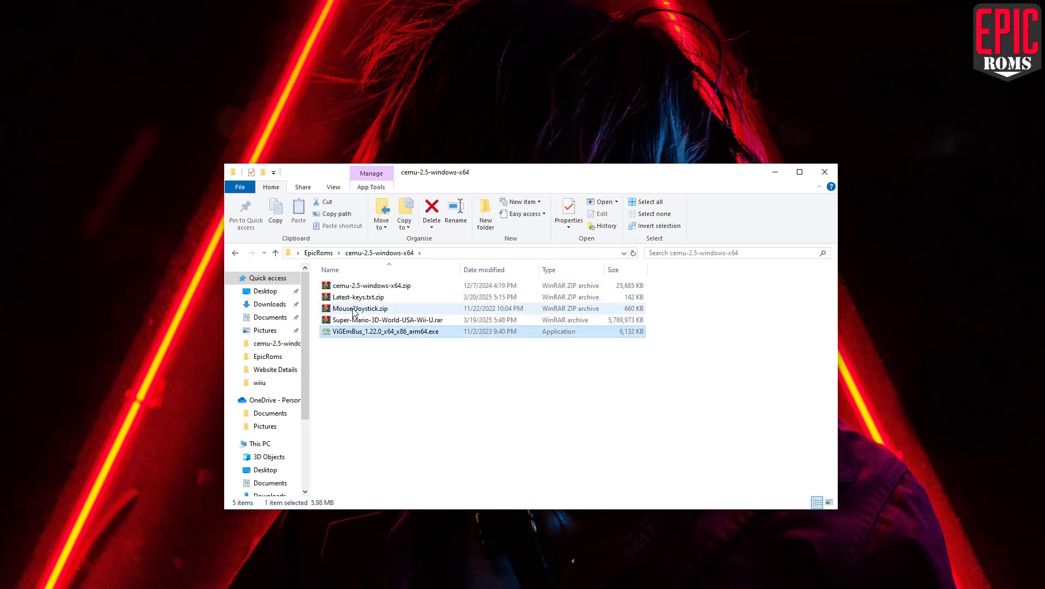
{"action": "left_click", "coordinate": [353, 309]}
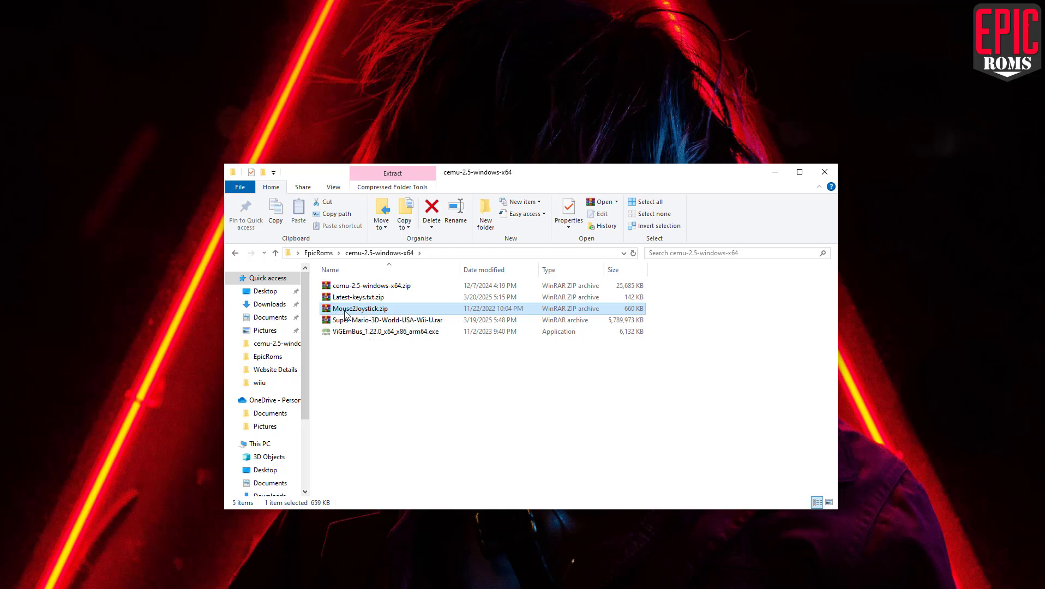
{"action": "left_click", "coordinate": [353, 356]}
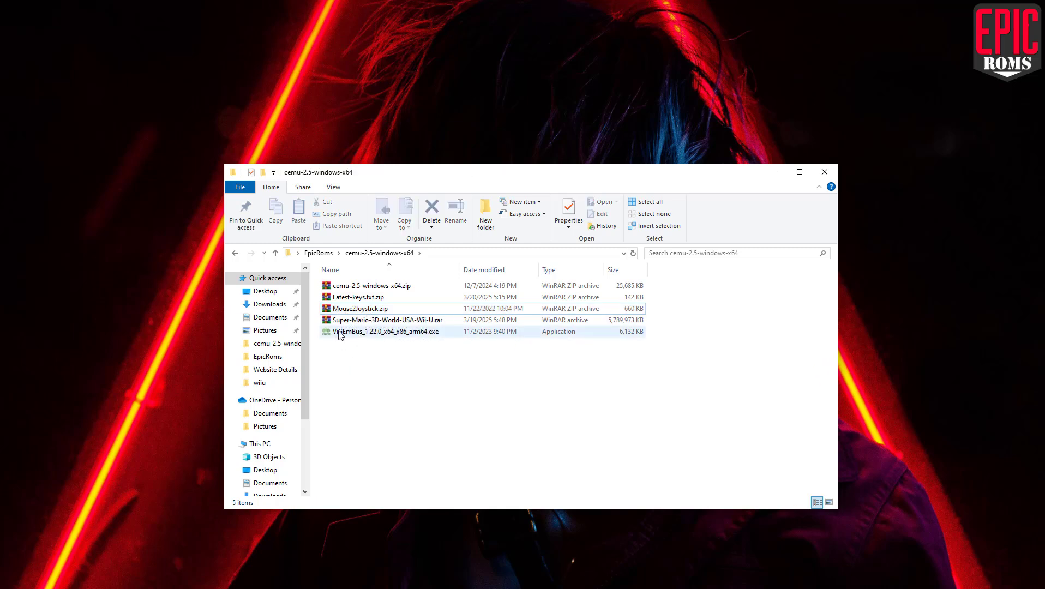
Install the ViGEm Bus Driver by running ViGEmBus_1.22.0_x64_x86_arm64.exe as administrator, agreeing to the license terms and completing the setup wizard
{"action": "right_click", "coordinate": [338, 333]}
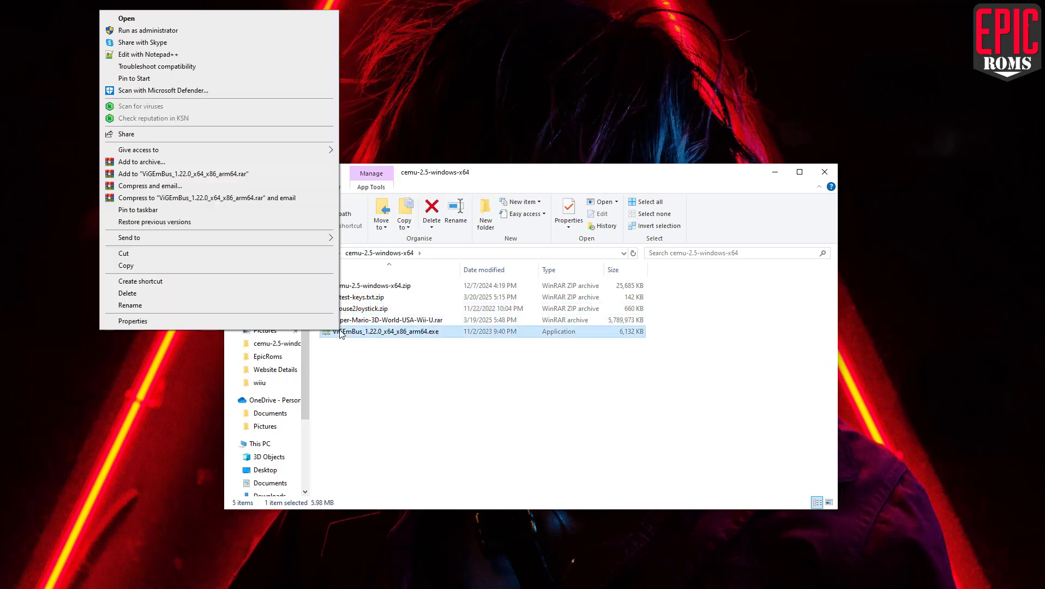
{"action": "left_click", "coordinate": [145, 31]}
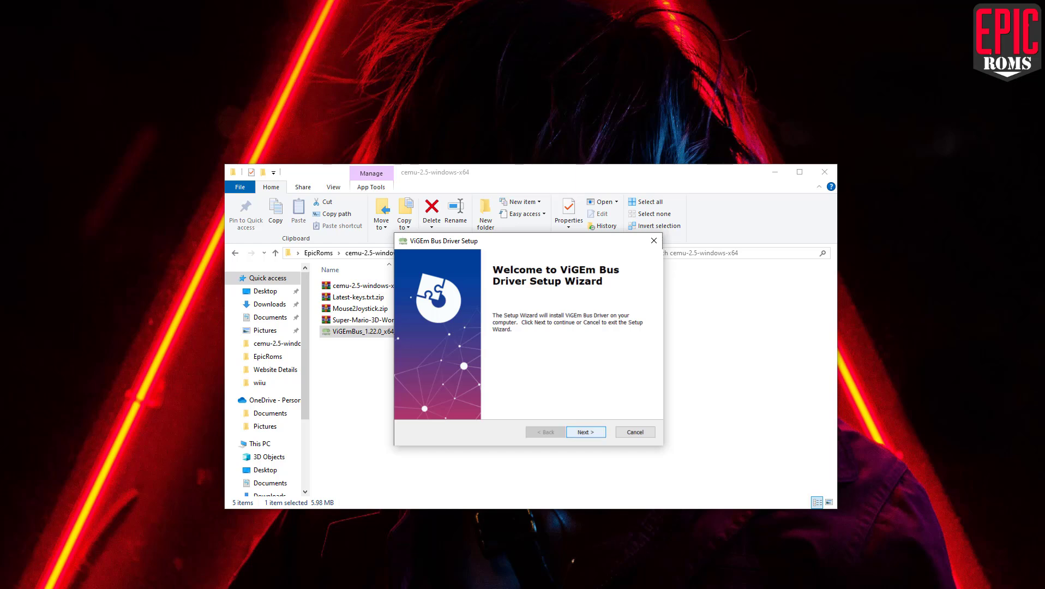
{"action": "key", "text": "Return"}
{"action": "key", "text": "space"}
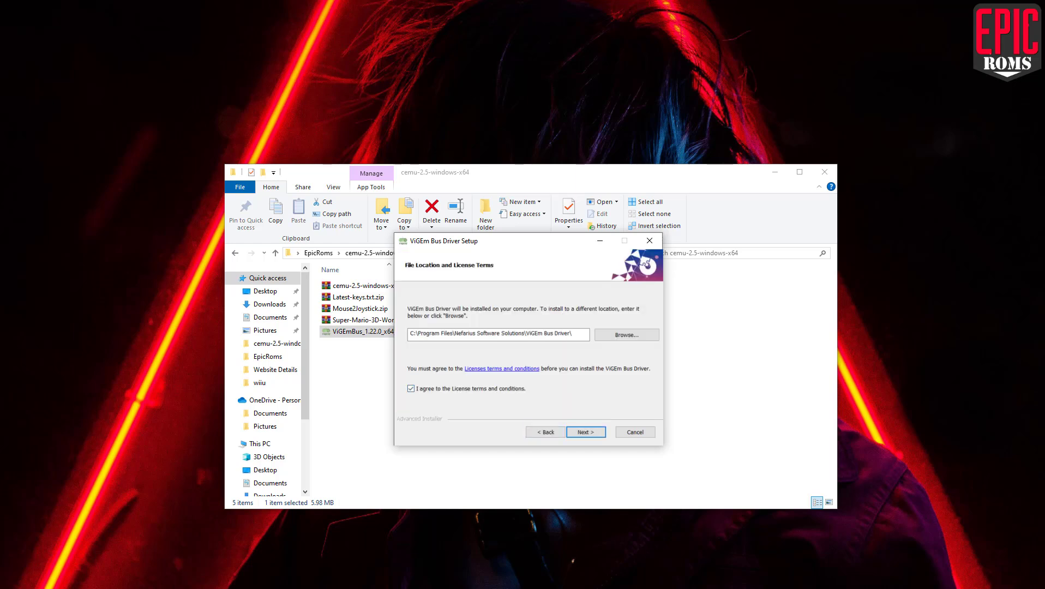
{"action": "key", "text": "Return"}
{"action": "key", "text": "Return"}
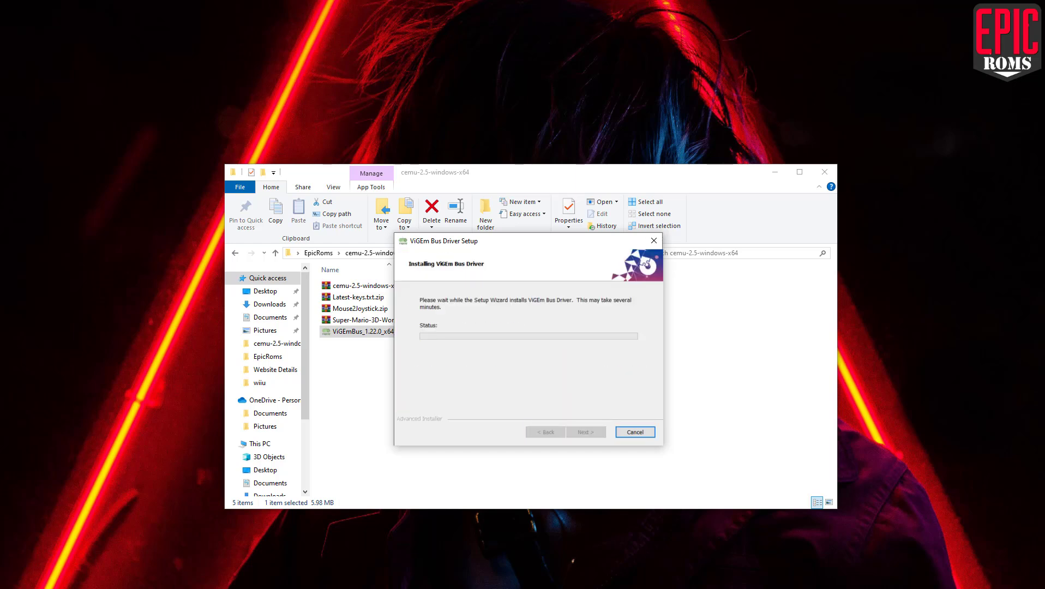
{"action": "key", "text": "Return"}
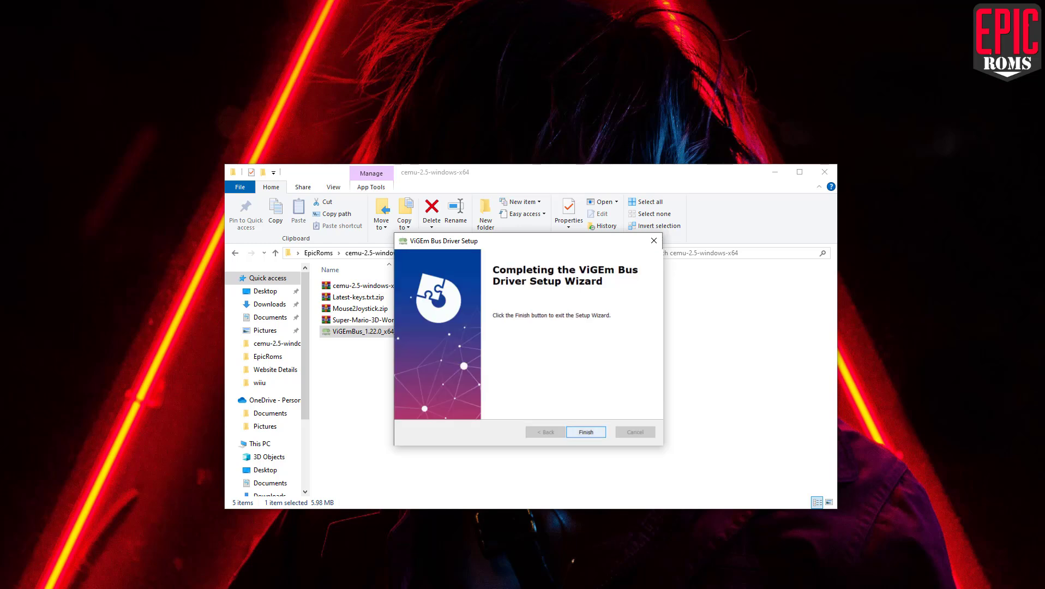
{"action": "left_click", "coordinate": [557, 426]}
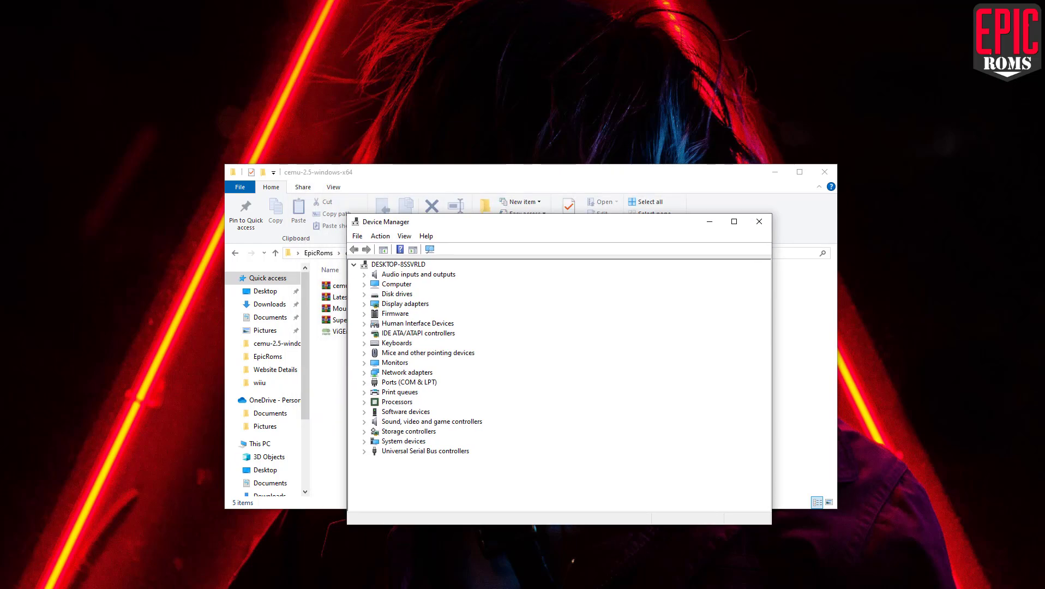
List the Device Manager devices by connection, check the Nefarius Virtual Gamepad Emulation Bus, and close Device Manager
{"action": "left_click", "coordinate": [404, 235]}
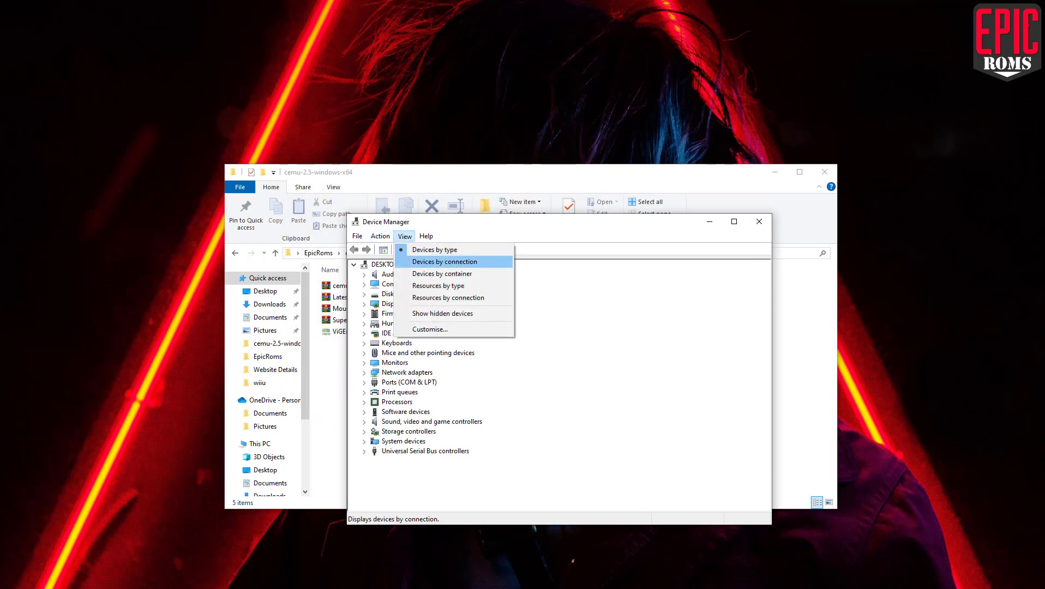
{"action": "key", "text": "Return"}
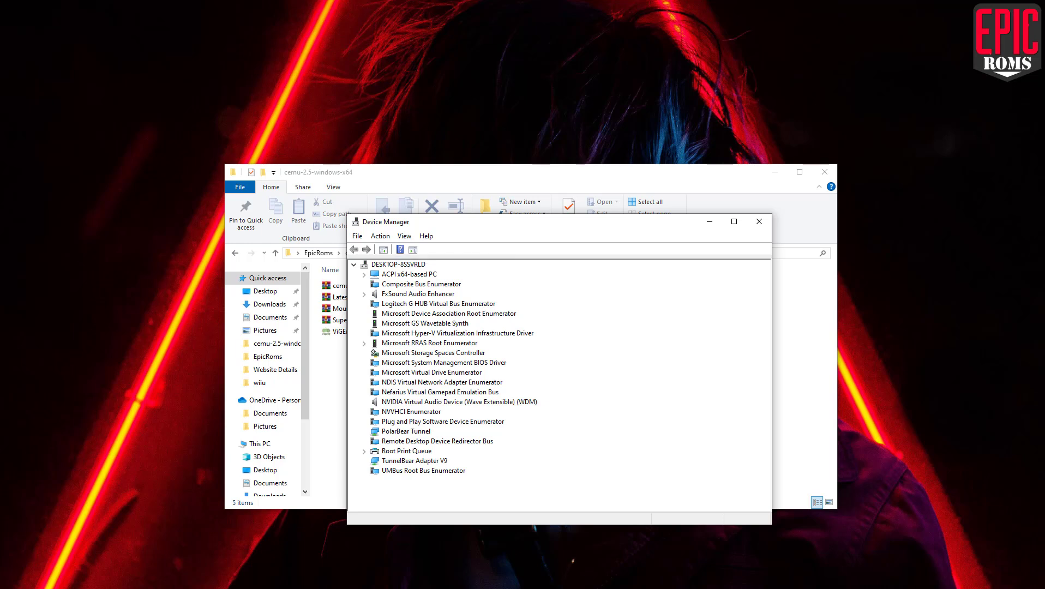
{"action": "left_click", "coordinate": [440, 392]}
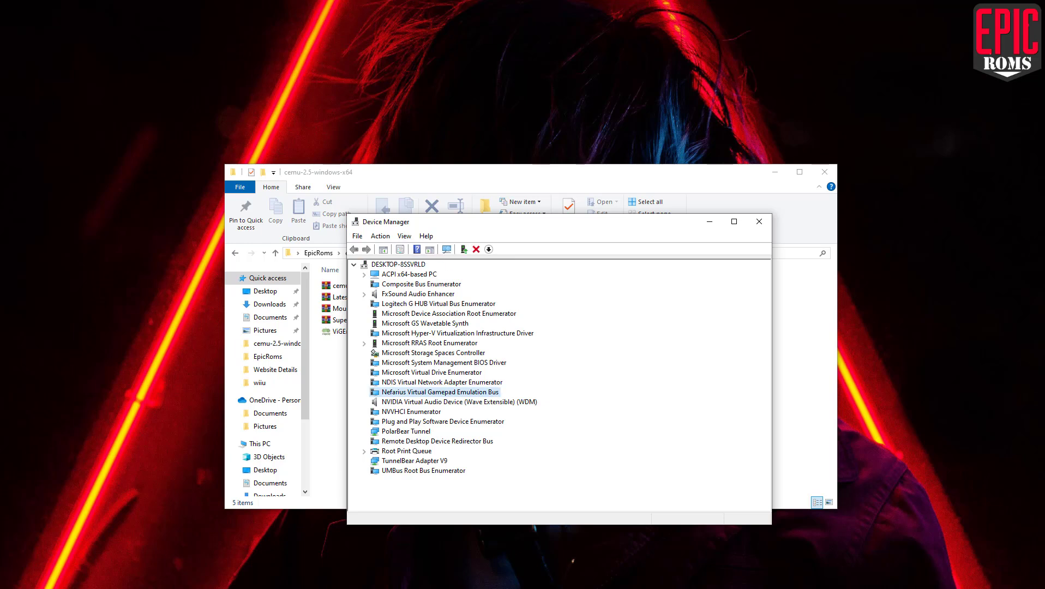
{"action": "right_click", "coordinate": [419, 392]}
{"action": "left_click", "coordinate": [444, 398]}
{"action": "left_click", "coordinate": [759, 221]}
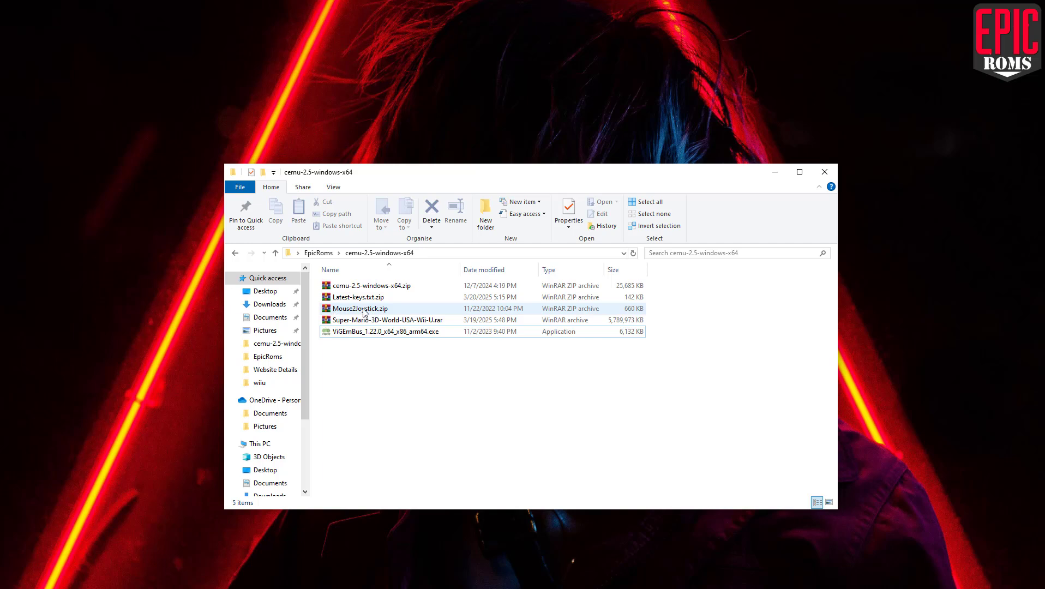
Extract Mouse2Joystick.zip into its own folder and launch Mouse2Joystick.exe from it
{"action": "right_click", "coordinate": [353, 309]}
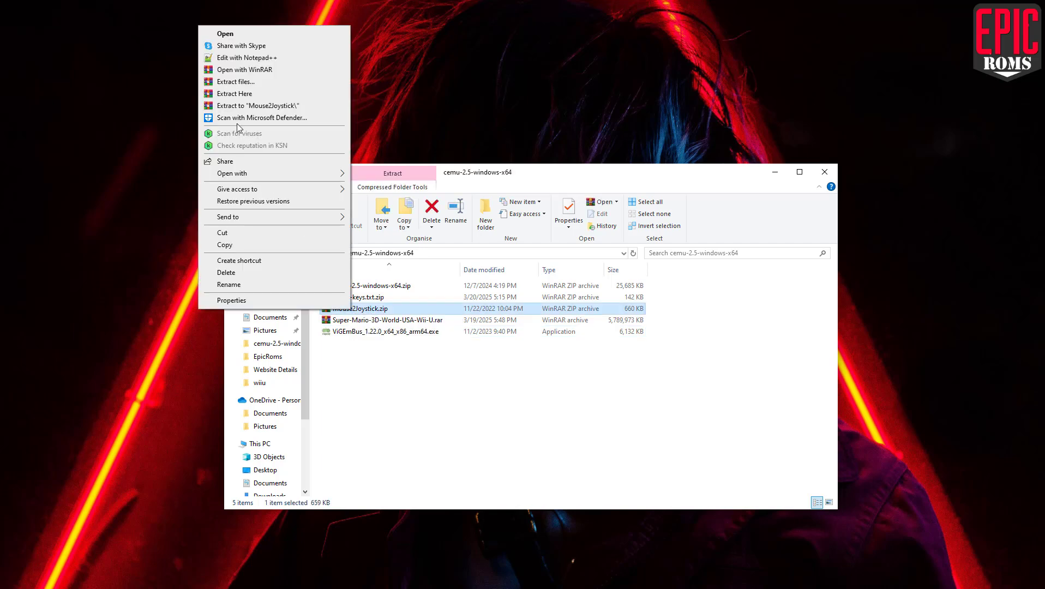
{"action": "left_click", "coordinate": [263, 107]}
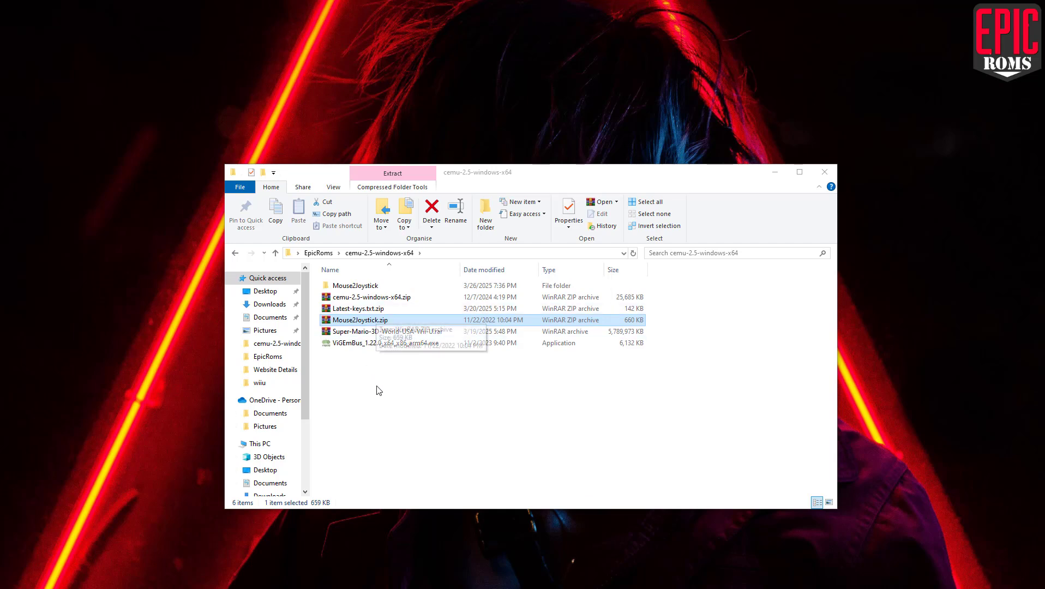
{"action": "left_click", "coordinate": [363, 285]}
{"action": "double_click", "coordinate": [347, 286]}
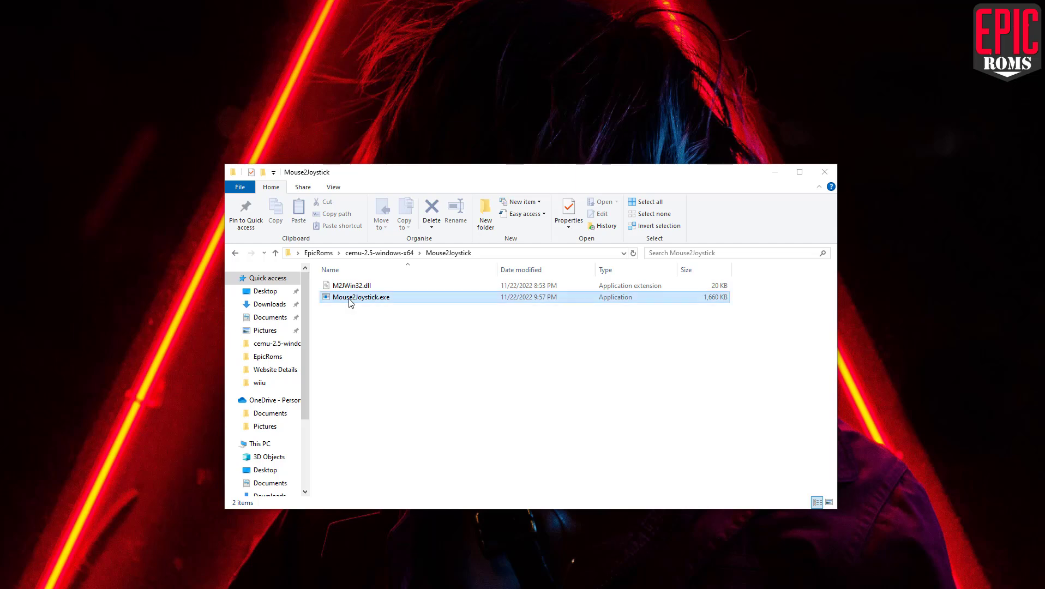
{"action": "double_click", "coordinate": [352, 300]}
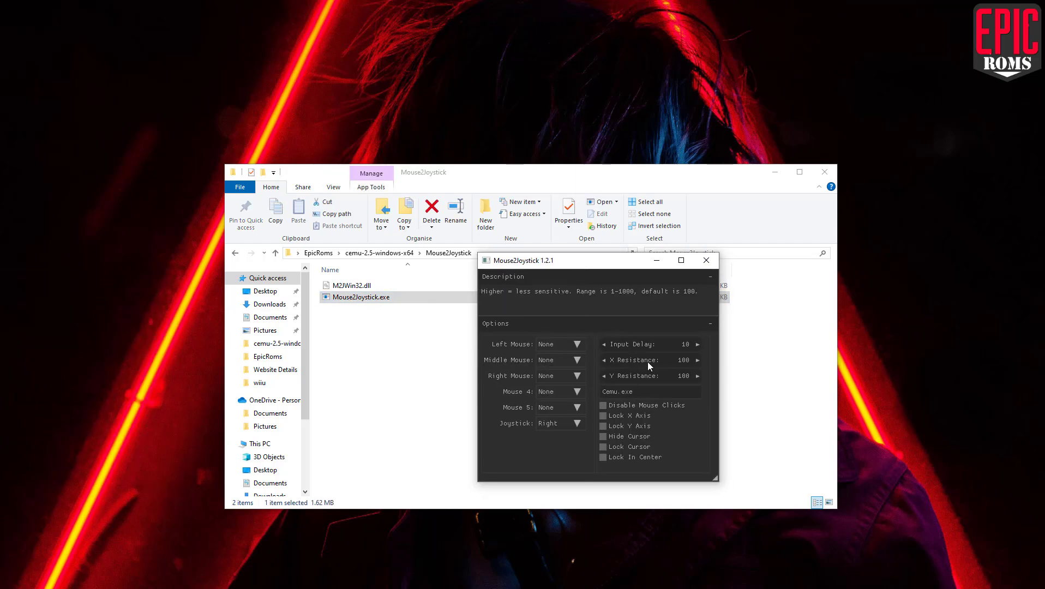
Open the X Resistance and Y Resistance values for editing in Mouse2Joystick
{"action": "double_click", "coordinate": [679, 360]}
{"action": "double_click", "coordinate": [688, 380]}
{"action": "left_click", "coordinate": [444, 404]}
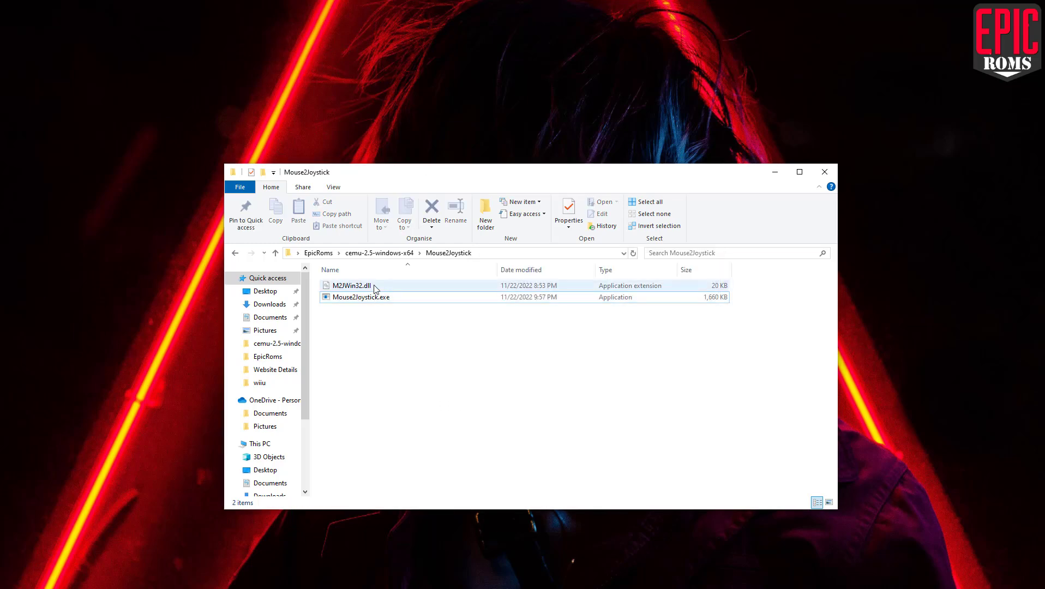
Return to the folder of downloaded archives and extract cemu-2.5-windows-x64.zip into its own folder
{"action": "left_click_drag", "start_coordinate": [548, 186], "coordinate": [520, 191]}
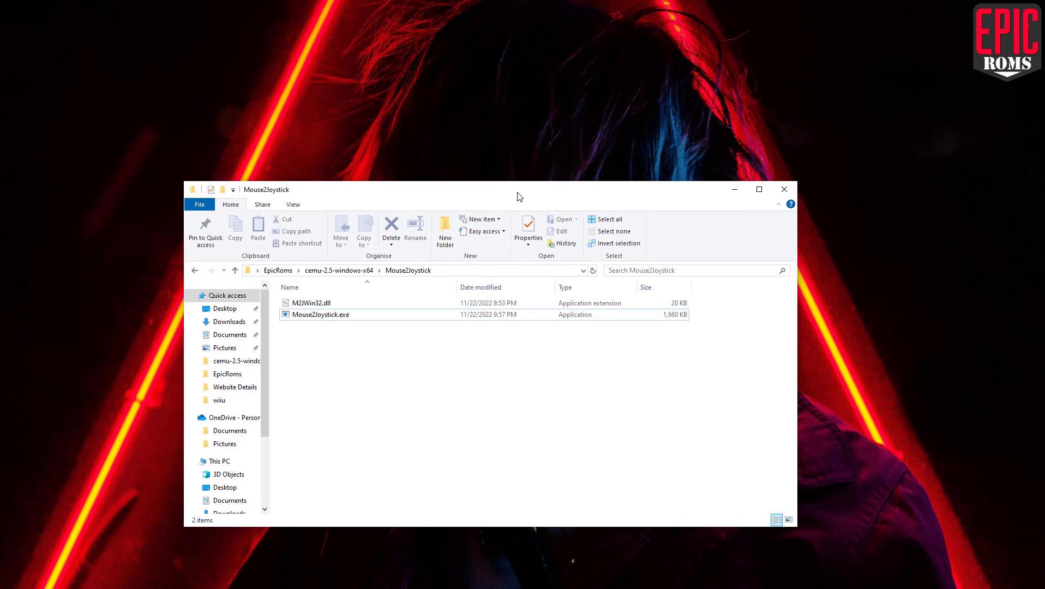
{"action": "left_click", "coordinate": [197, 269]}
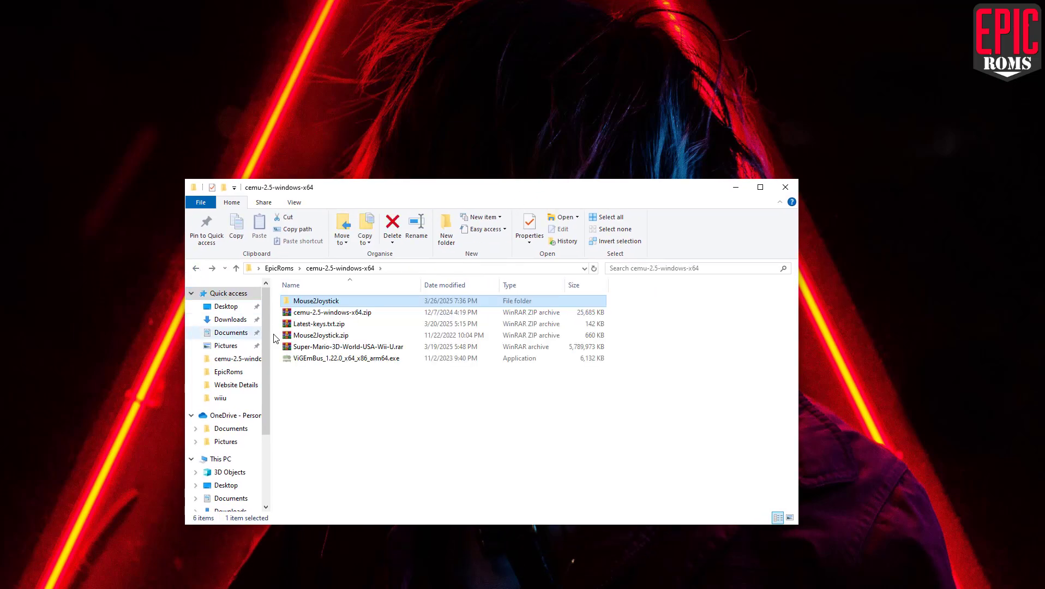
{"action": "right_click", "coordinate": [319, 315]}
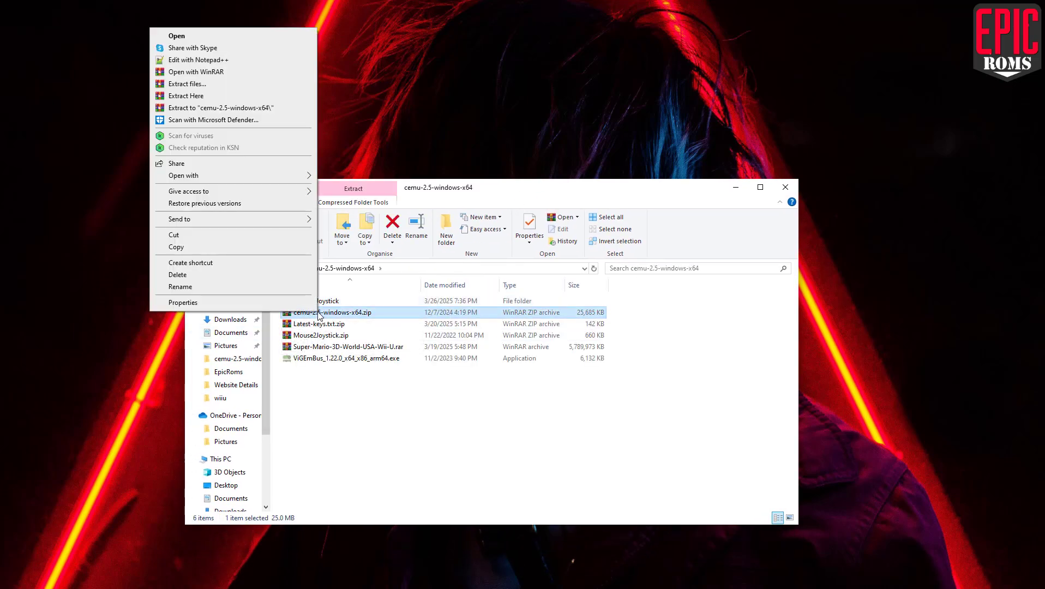
{"action": "left_click", "coordinate": [219, 108]}
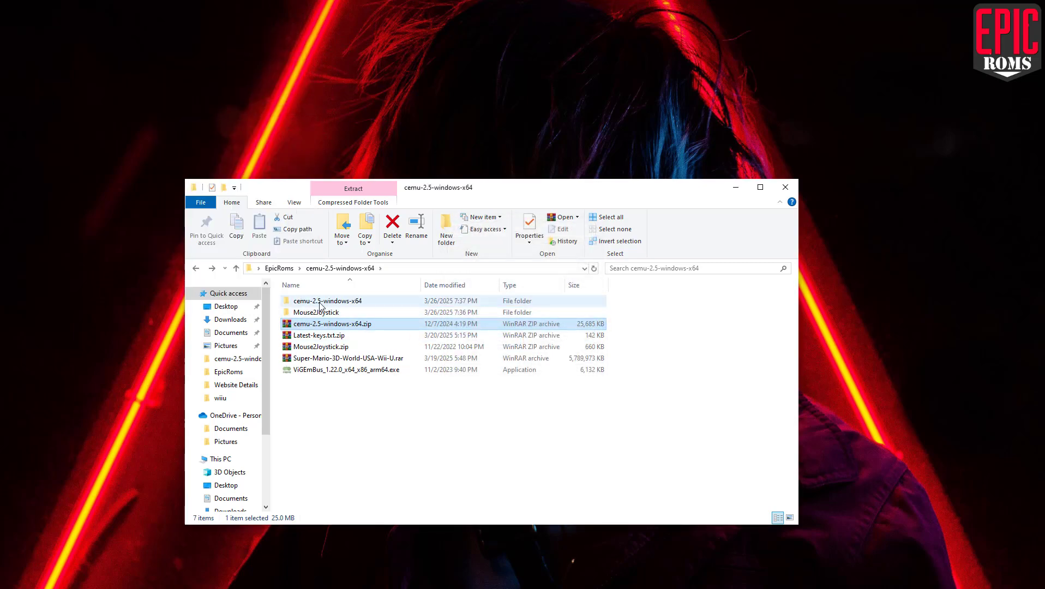
Look through the resources and gameProfiles folders inside the extracted Cemu_2.5 folder, and return to the folder holding the archives
{"action": "double_click", "coordinate": [320, 306]}
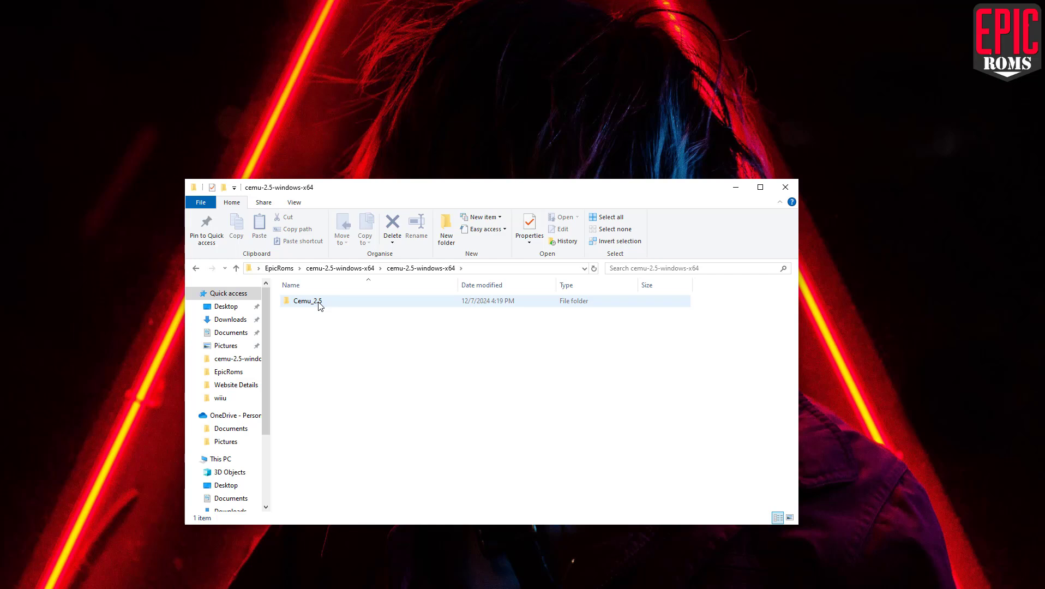
{"action": "double_click", "coordinate": [319, 304]}
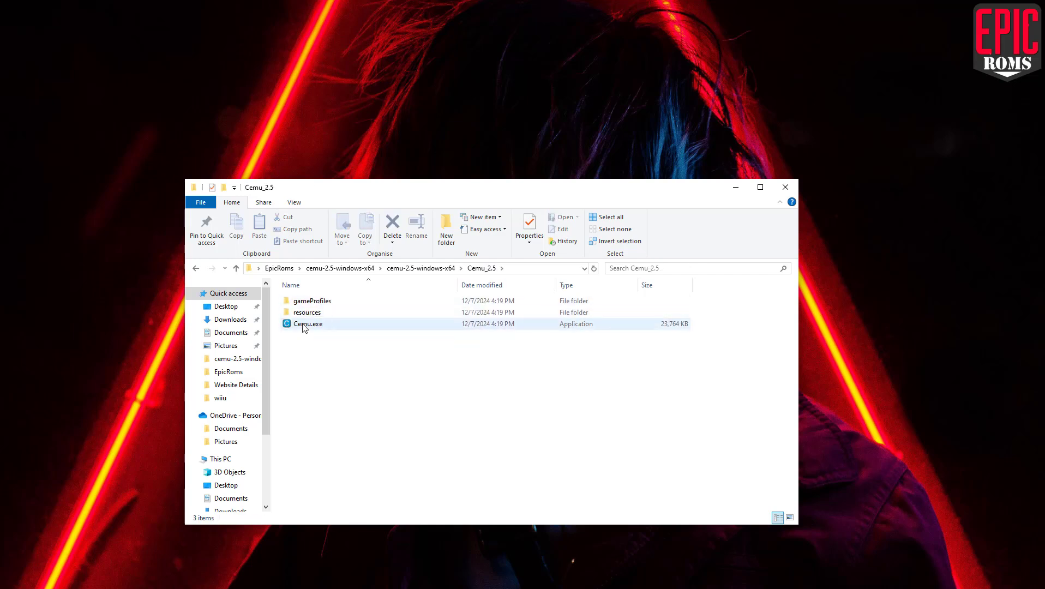
{"action": "double_click", "coordinate": [321, 313]}
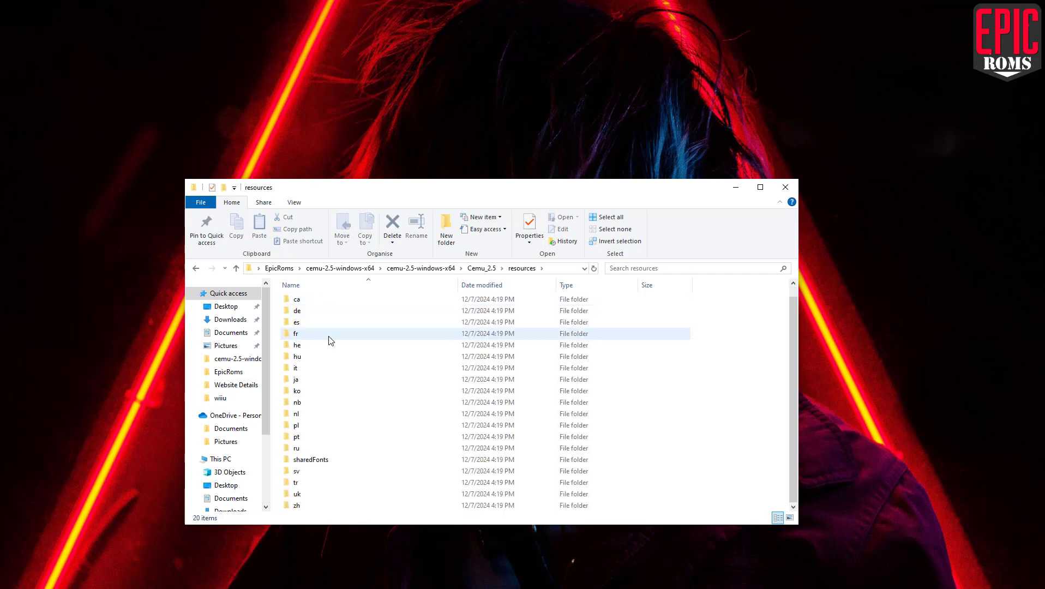
{"action": "key", "text": "alt+Left"}
{"action": "double_click", "coordinate": [314, 300]}
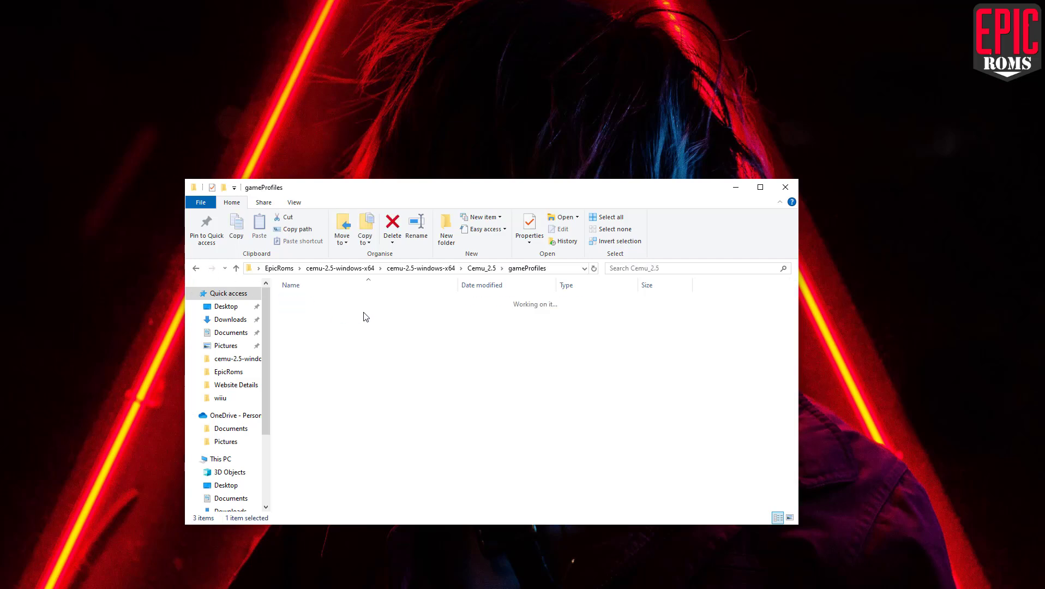
{"action": "double_click", "coordinate": [299, 301]}
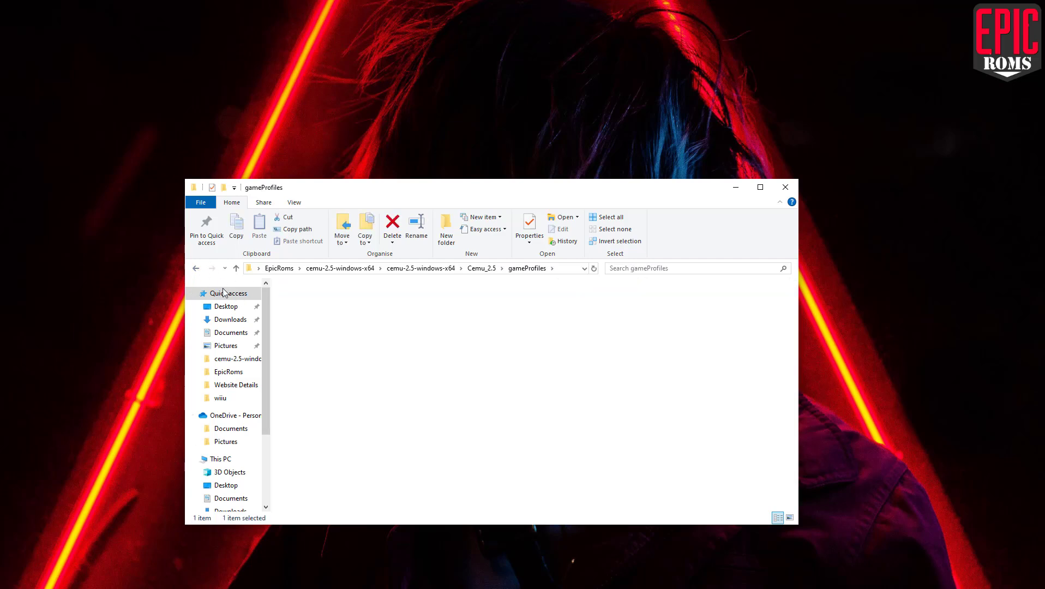
{"action": "left_click", "coordinate": [196, 269]}
{"action": "left_click", "coordinate": [196, 269]}
{"action": "left_click", "coordinate": [195, 268]}
{"action": "left_click", "coordinate": [196, 269]}
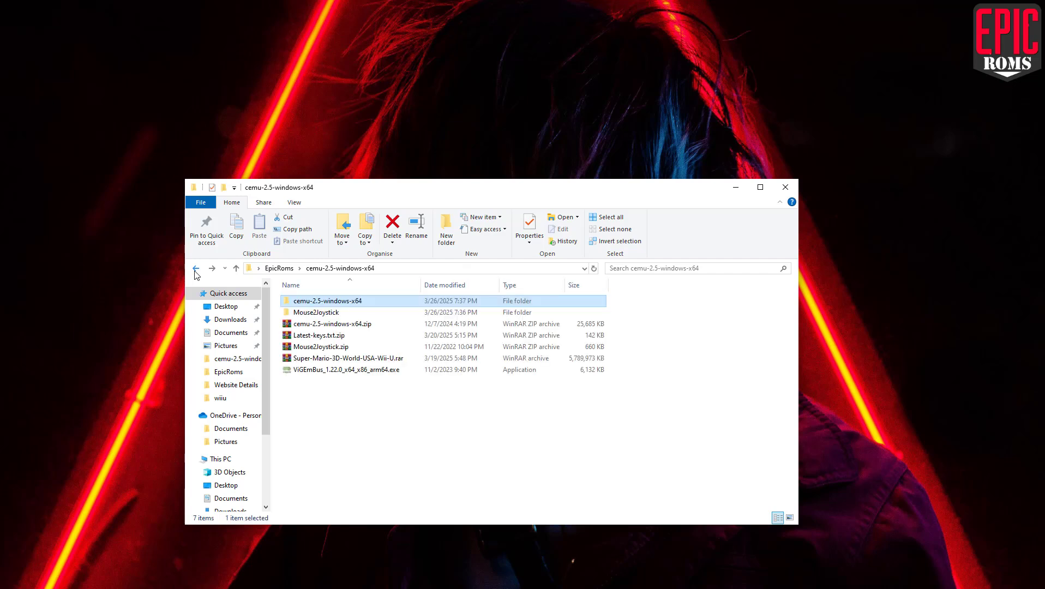
Extract Latest-keys.txt.zip into its own Latest-keys.txt folder
{"action": "right_click", "coordinate": [315, 338]}
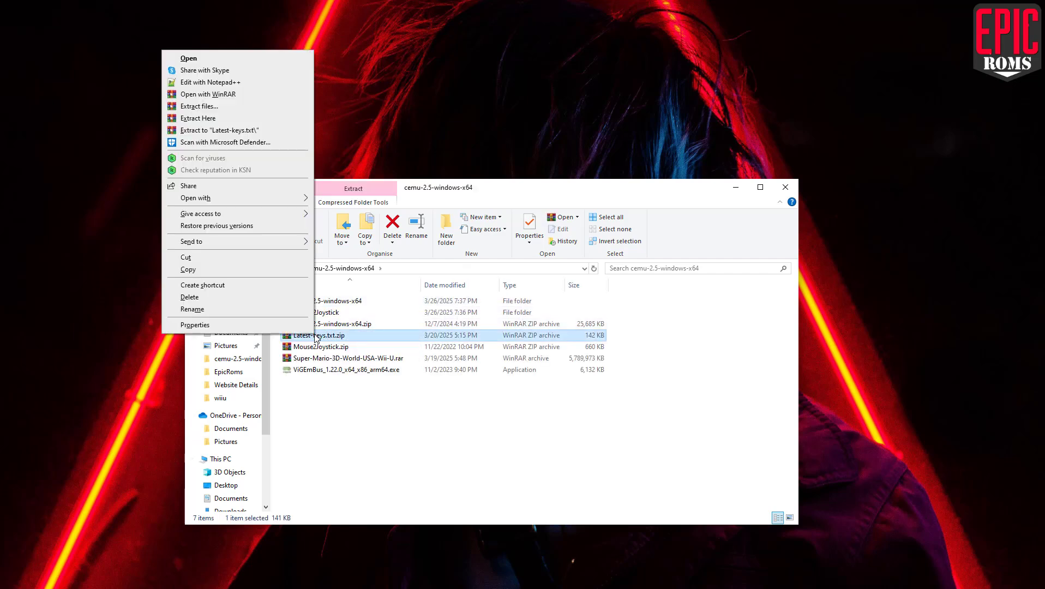
{"action": "left_click", "coordinate": [207, 130]}
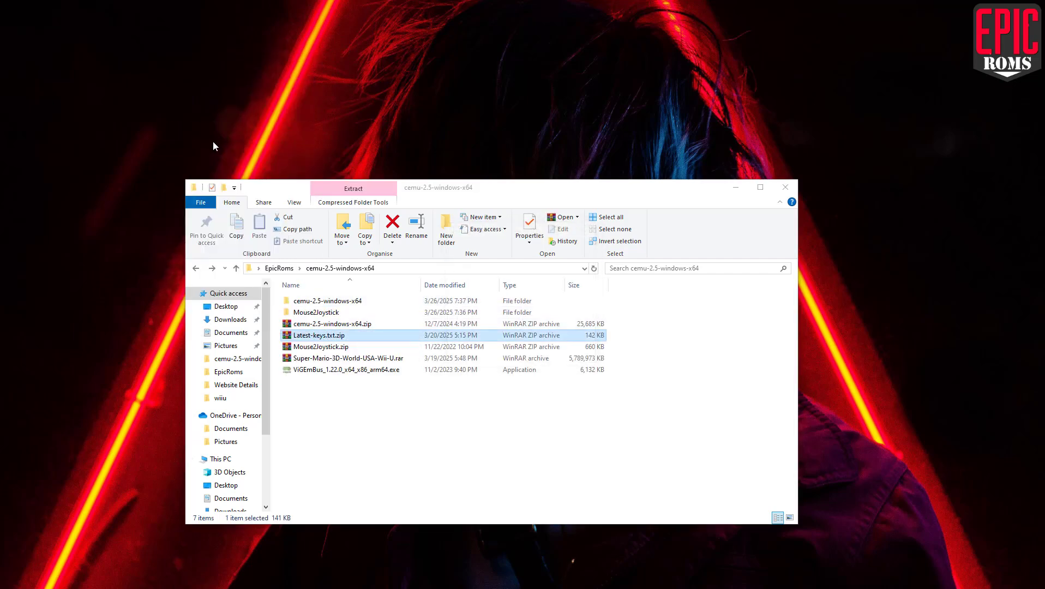
Launch Cemu.exe from the extracted Cemu_2.5 folder and move the emulator window toward the middle of the desktop
{"action": "double_click", "coordinate": [322, 301]}
{"action": "double_click", "coordinate": [307, 304]}
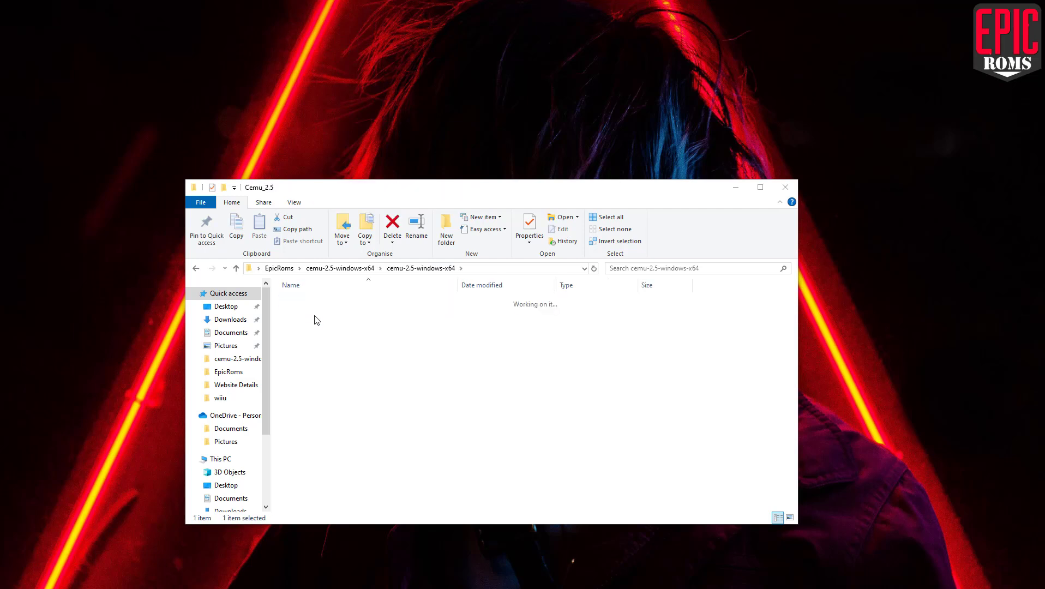
{"action": "left_click", "coordinate": [314, 324]}
{"action": "double_click", "coordinate": [315, 324]}
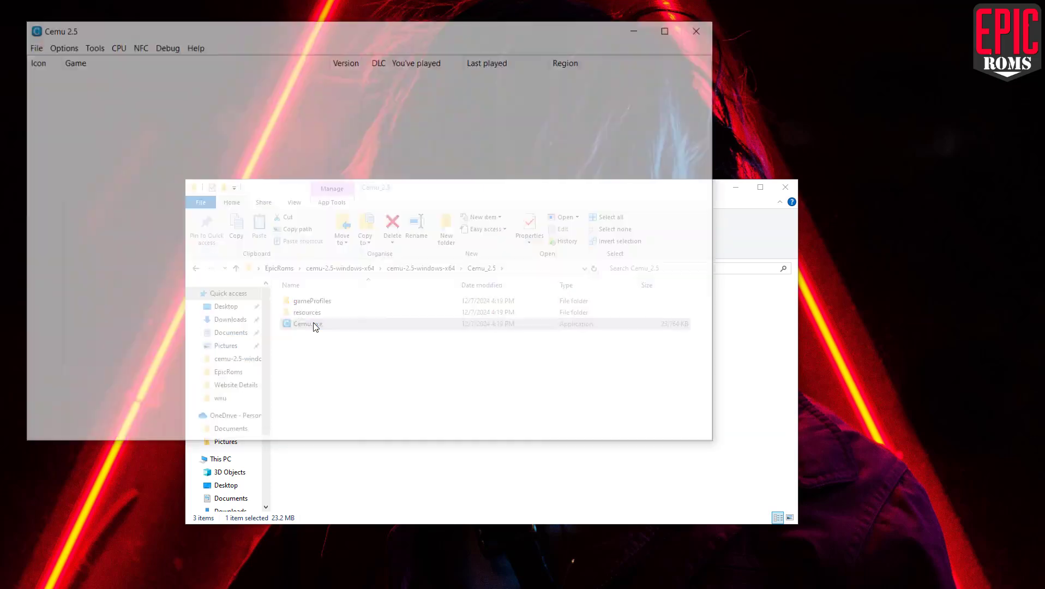
{"action": "left_click_drag", "start_coordinate": [338, 34], "coordinate": [464, 117]}
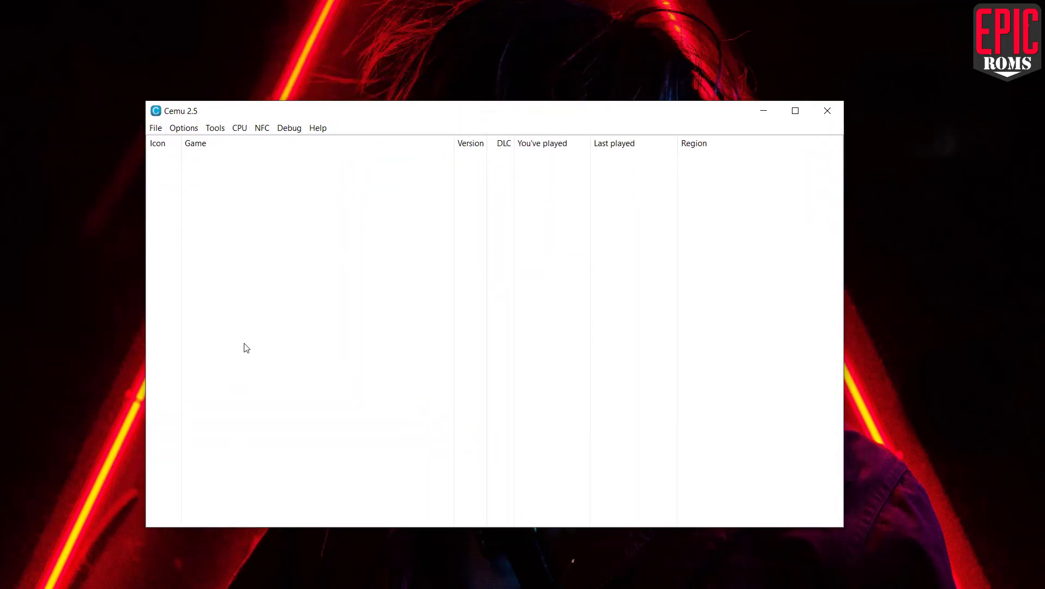
Open the Cemu data folder, look through the title keys listed in keys.txt, and close both the file and the folder
{"action": "left_click", "coordinate": [156, 128]}
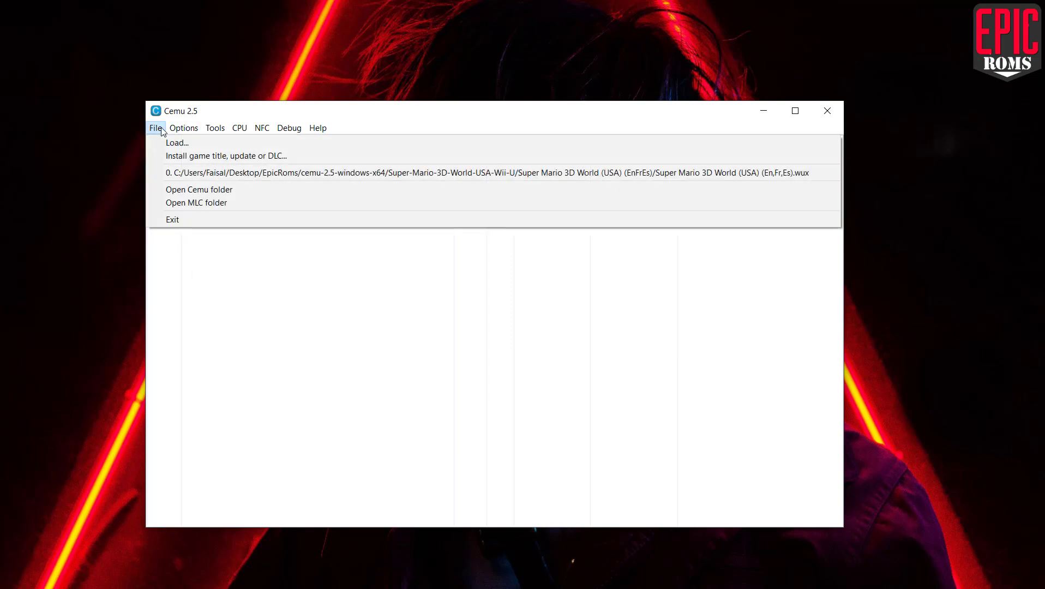
{"action": "left_click", "coordinate": [200, 189]}
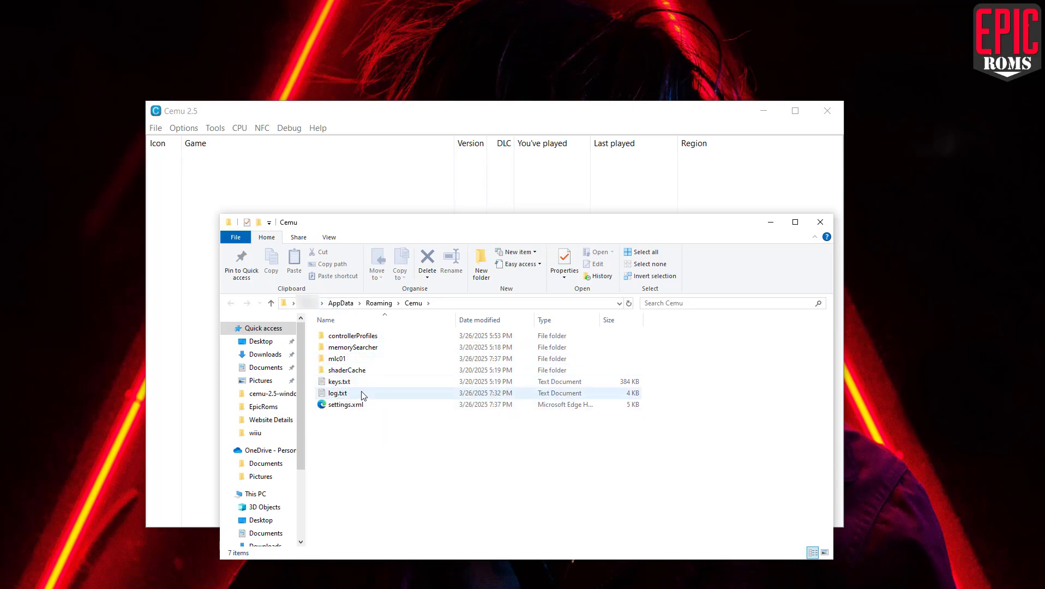
{"action": "double_click", "coordinate": [337, 382]}
{"action": "scroll", "coordinate": [314, 325], "scroll_direction": "down", "scroll_amount": 20}
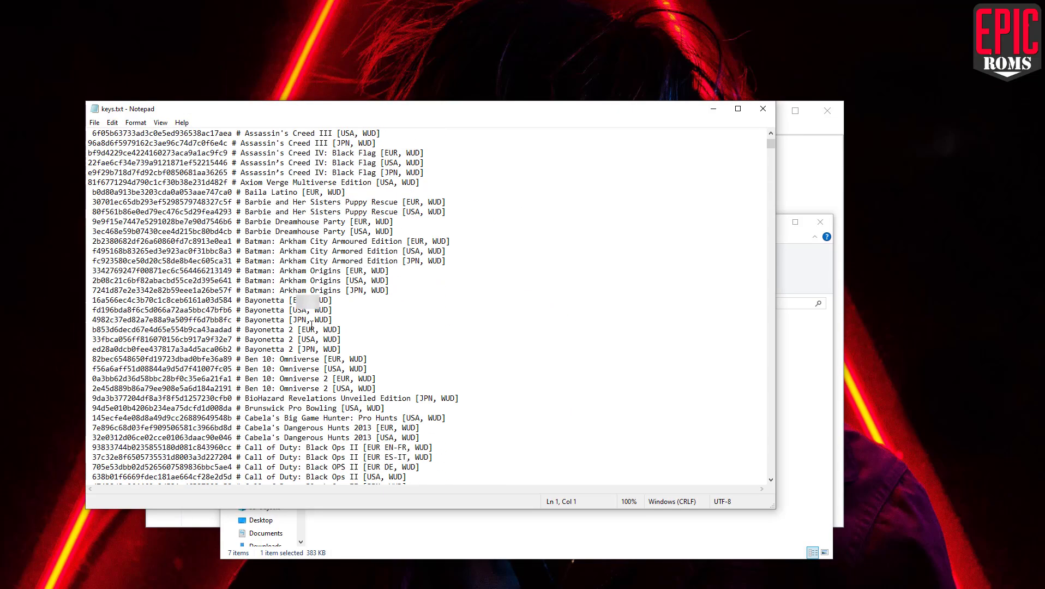
{"action": "scroll", "coordinate": [312, 327], "scroll_direction": "up", "scroll_amount": 20}
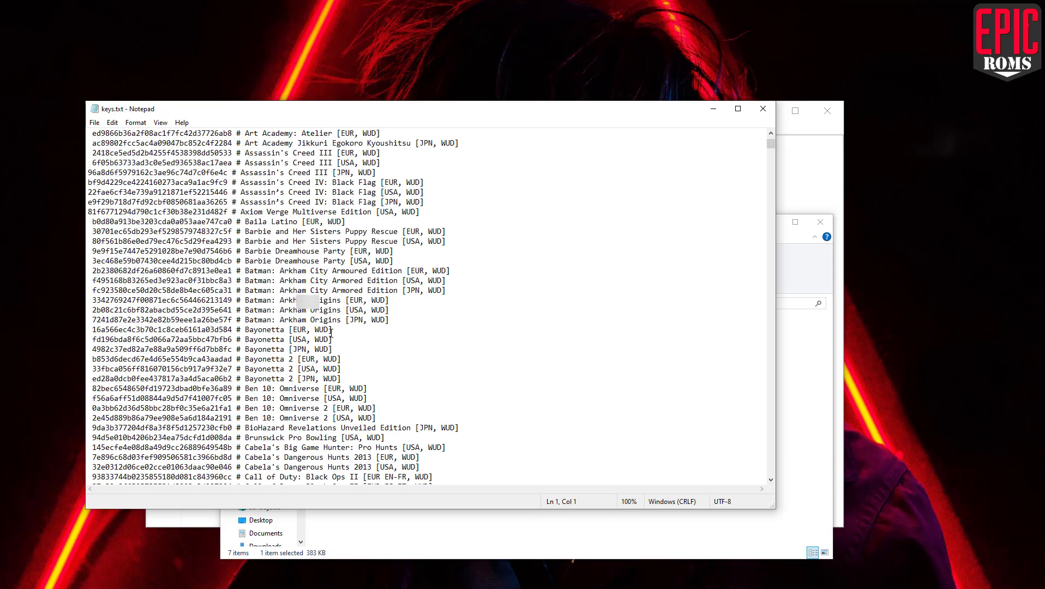
{"action": "left_click", "coordinate": [763, 110]}
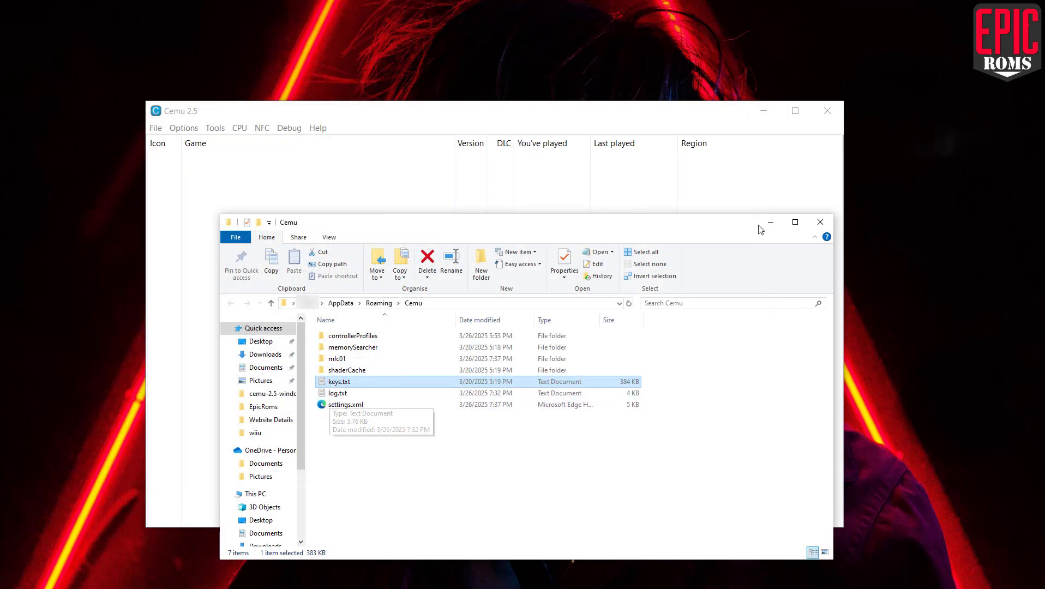
{"action": "left_click", "coordinate": [820, 222]}
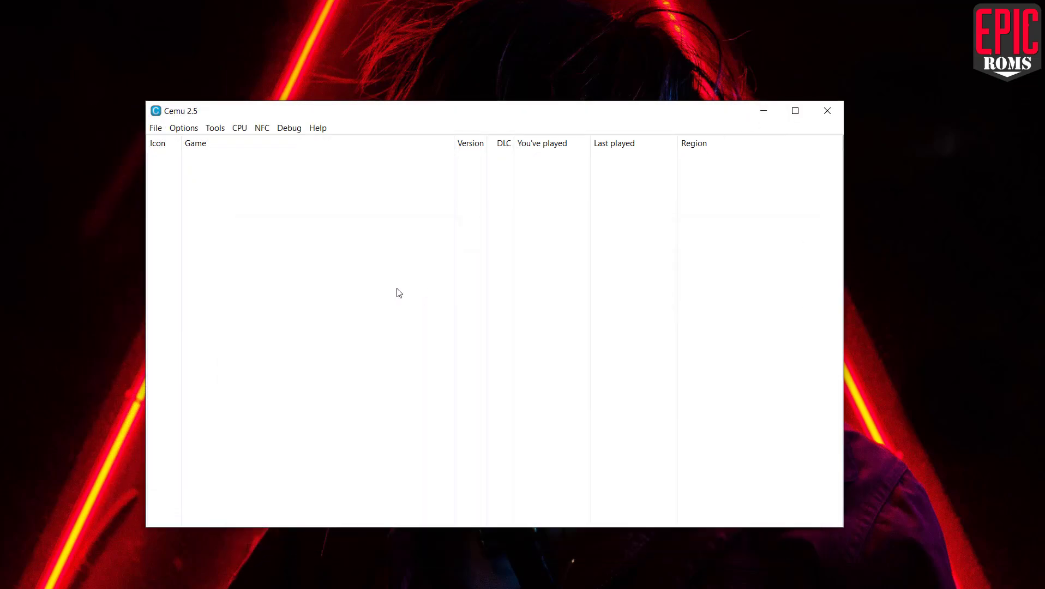
In the input settings for Controller 1, remove the assigned XInput controller and choose Wii U Pro Controller as the emulated controller
{"action": "left_click", "coordinate": [184, 128]}
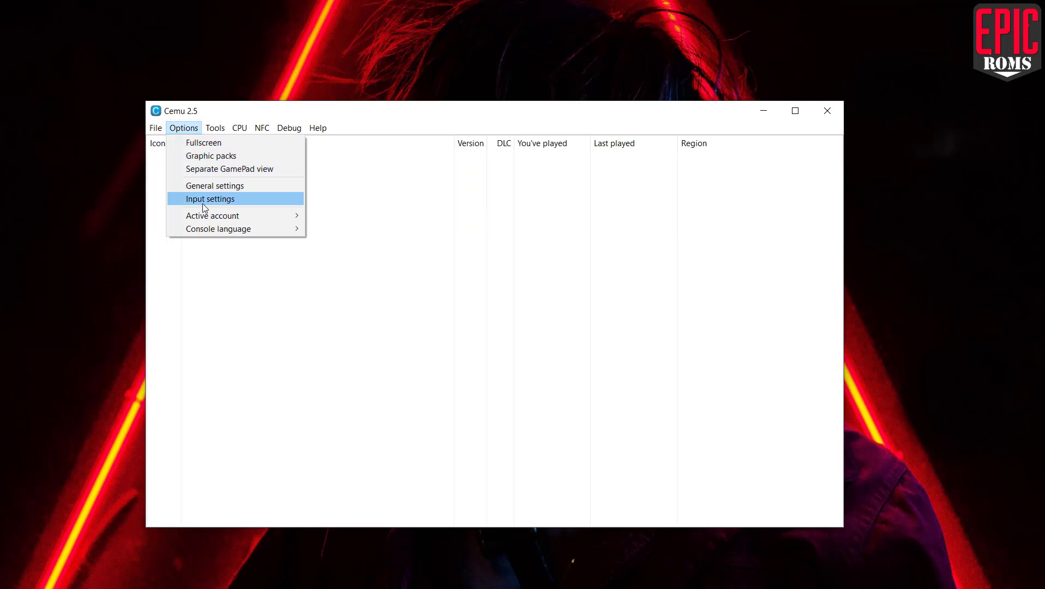
{"action": "left_click", "coordinate": [240, 201]}
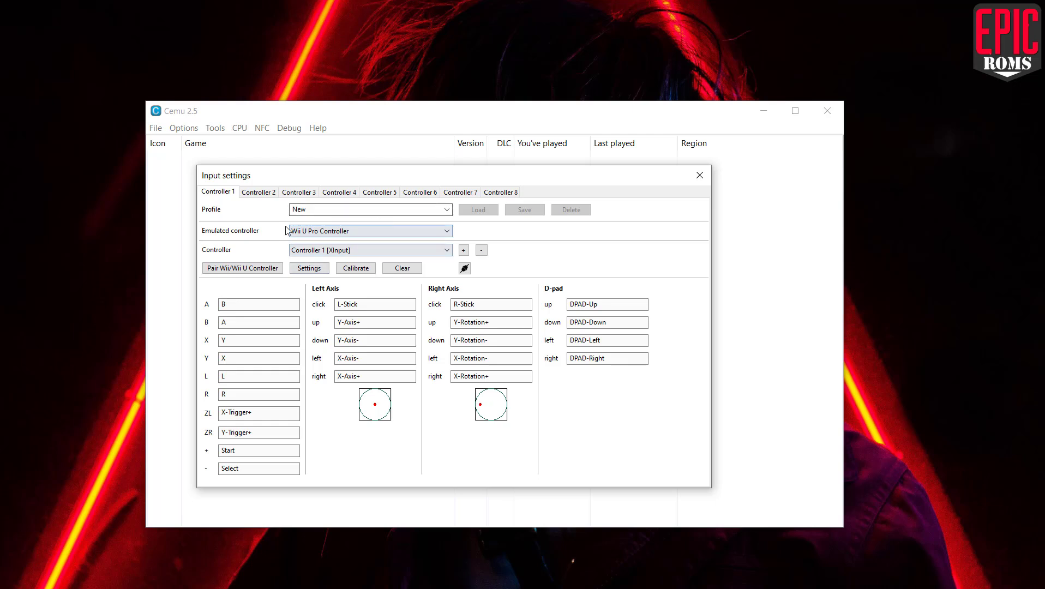
{"action": "left_click", "coordinate": [481, 250]}
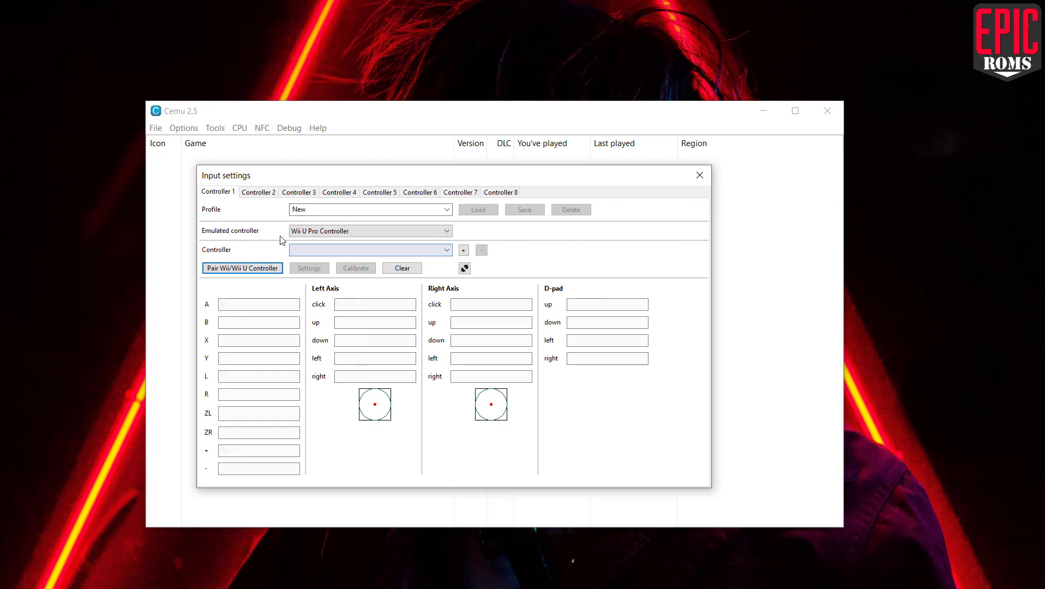
{"action": "left_click", "coordinate": [315, 234]}
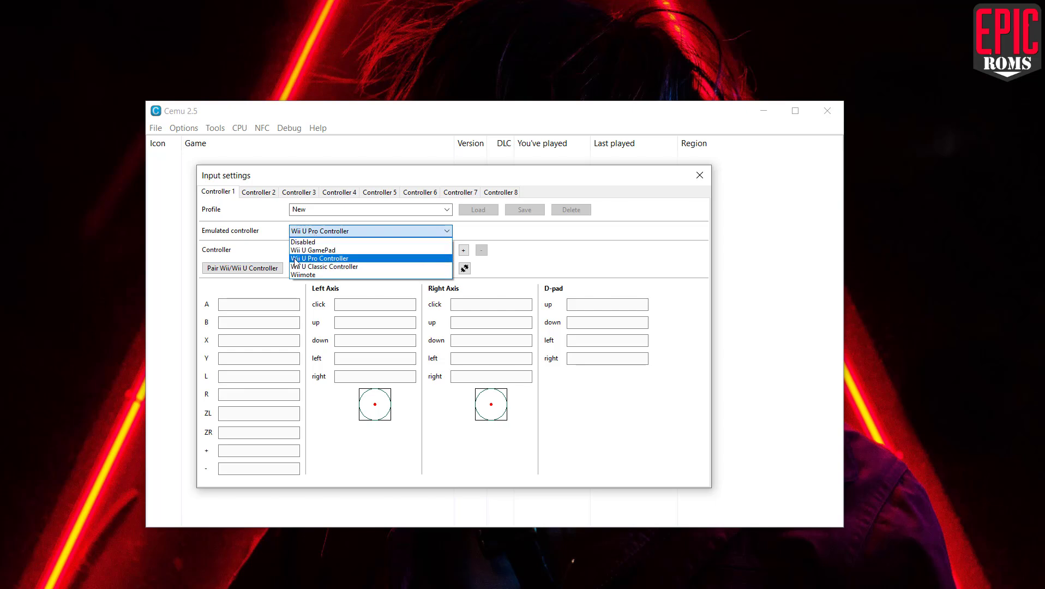
{"action": "left_click", "coordinate": [300, 260]}
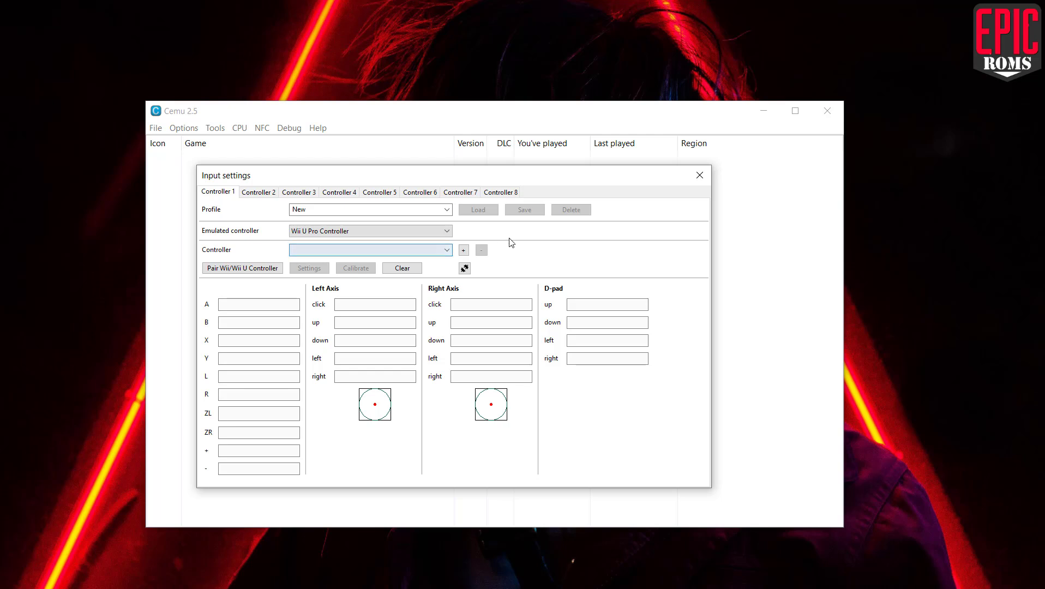
Add Controller 1 through the XInput API as an input device for the emulated Wii U Pro Controller
{"action": "left_click", "coordinate": [464, 251]}
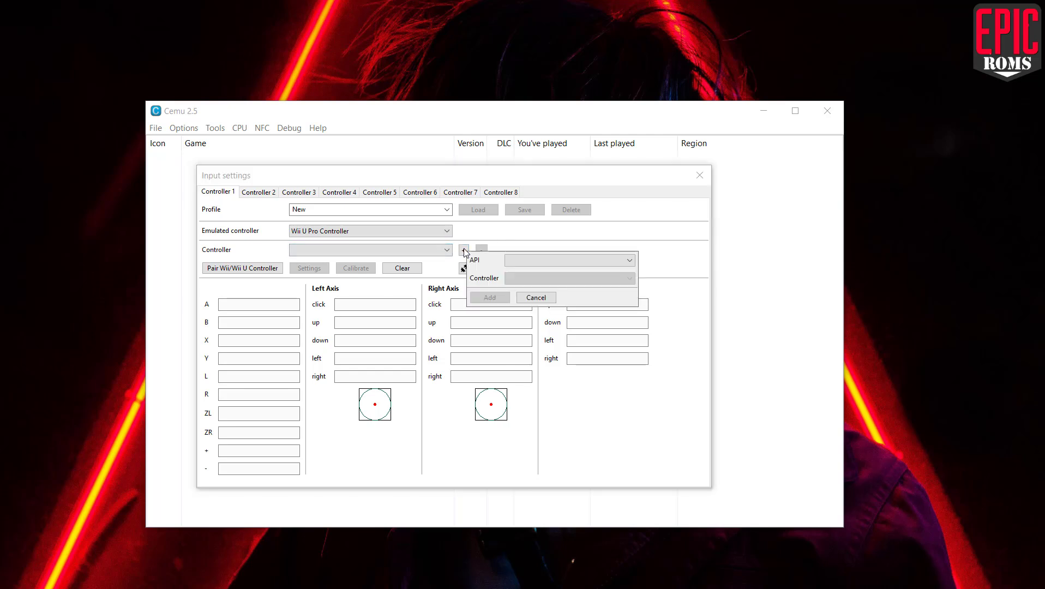
{"action": "left_click", "coordinate": [526, 264]}
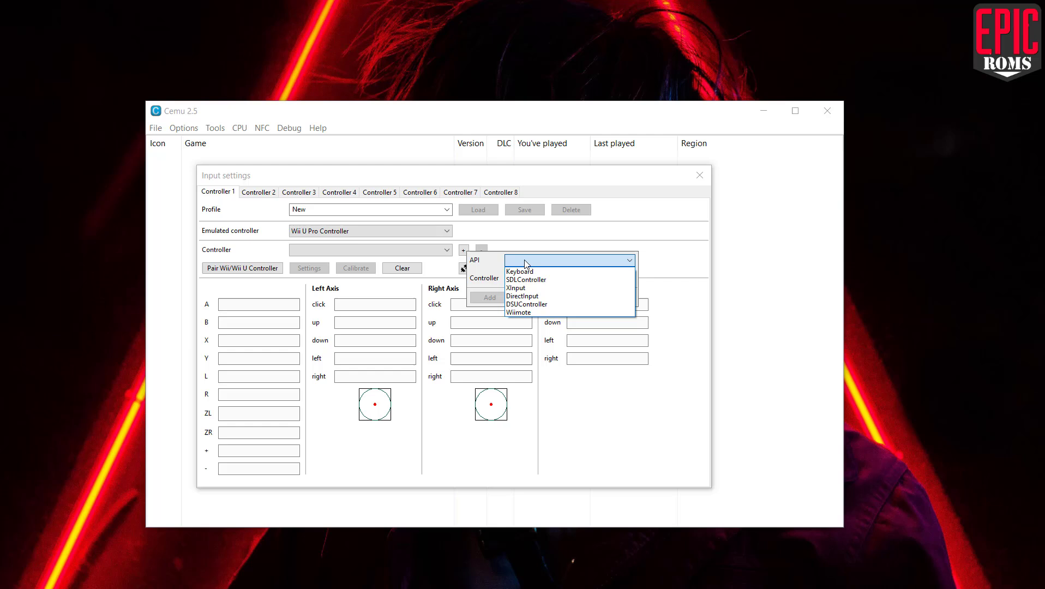
{"action": "left_click", "coordinate": [517, 288]}
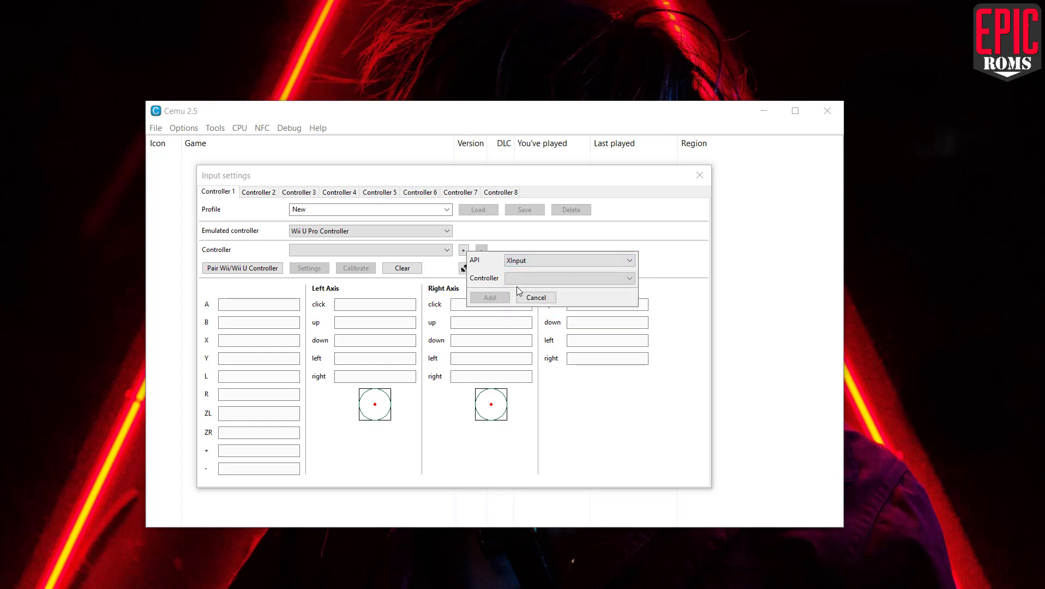
{"action": "left_click", "coordinate": [522, 278]}
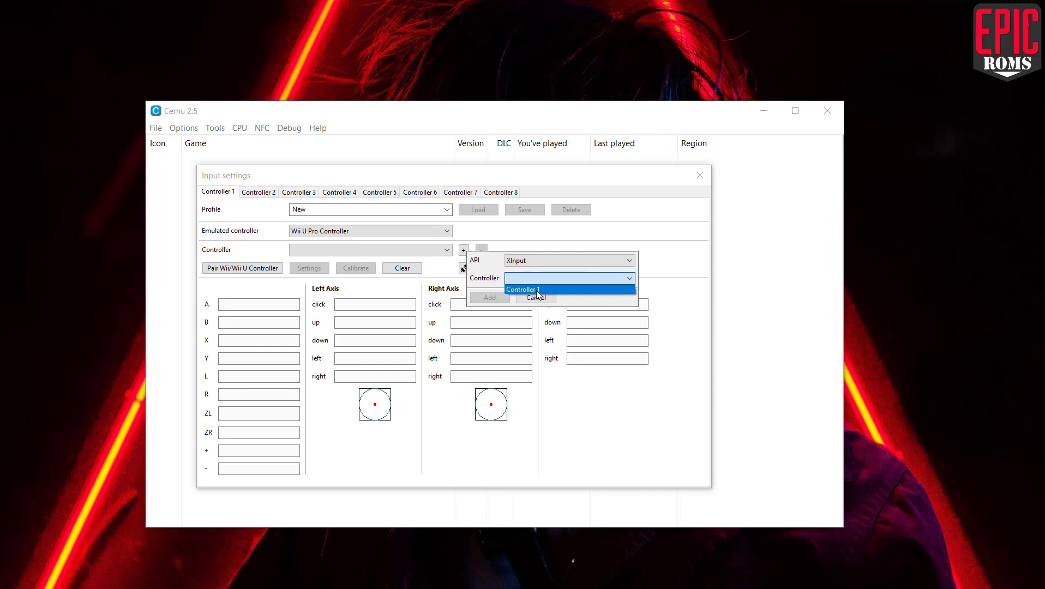
{"action": "left_click", "coordinate": [523, 290]}
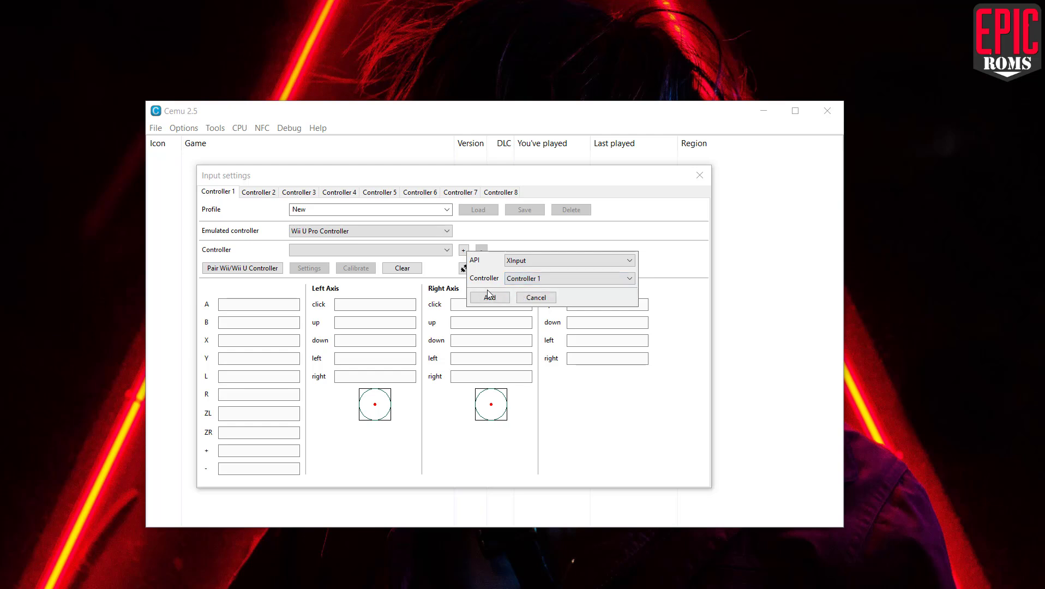
{"action": "left_click", "coordinate": [490, 297]}
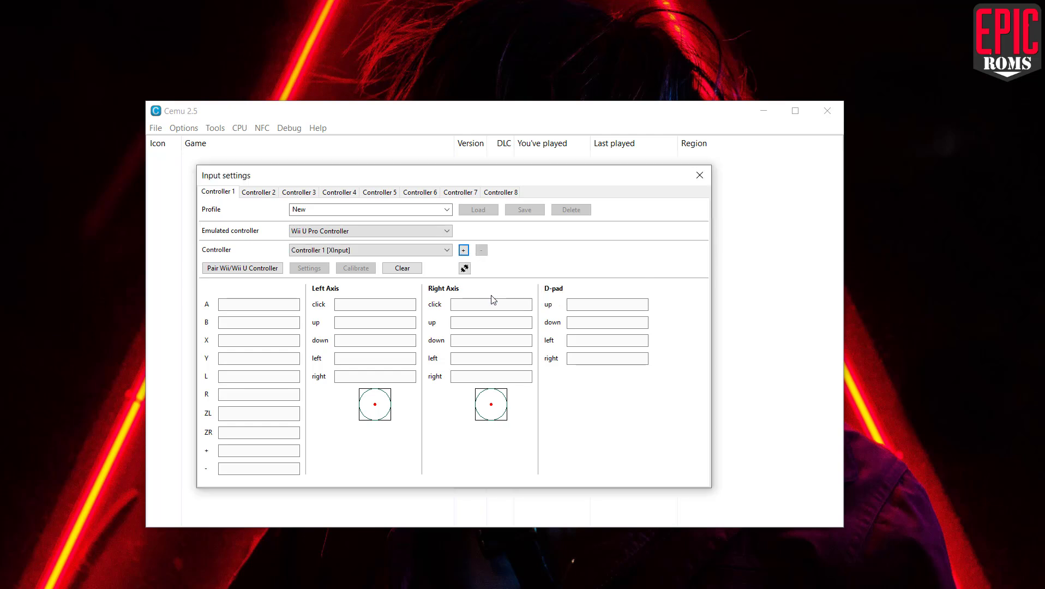
Add the keyboard as a second input device using the Keyboard API
{"action": "left_click", "coordinate": [464, 251]}
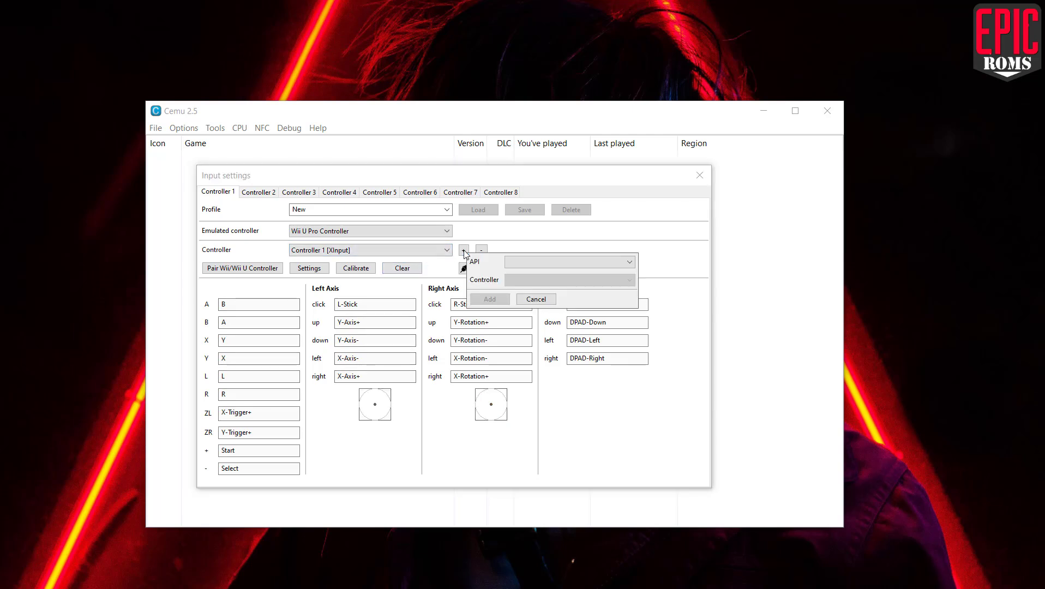
{"action": "left_click", "coordinate": [524, 262]}
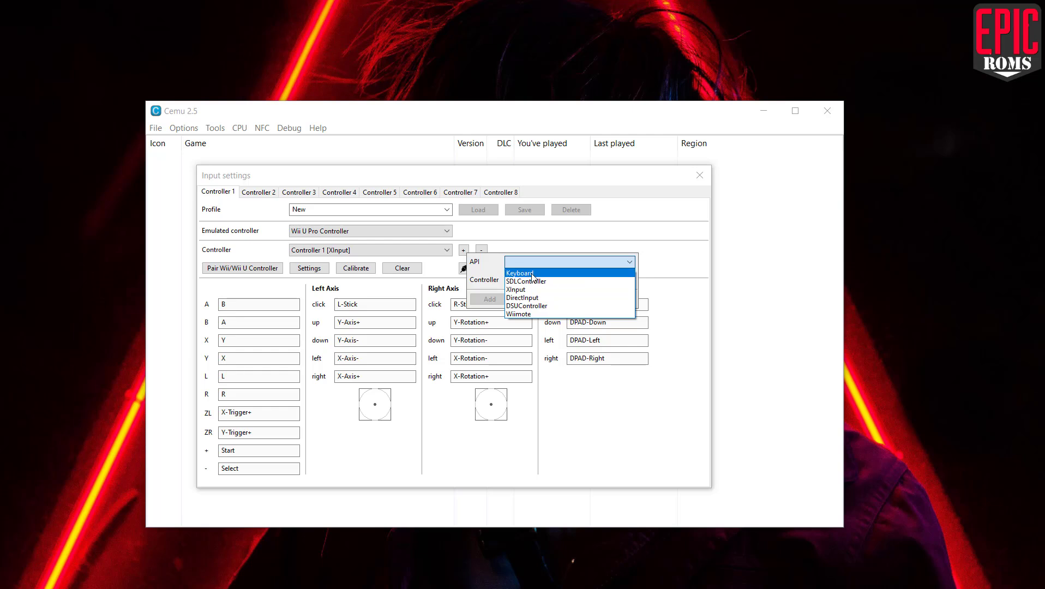
{"action": "left_click", "coordinate": [533, 273]}
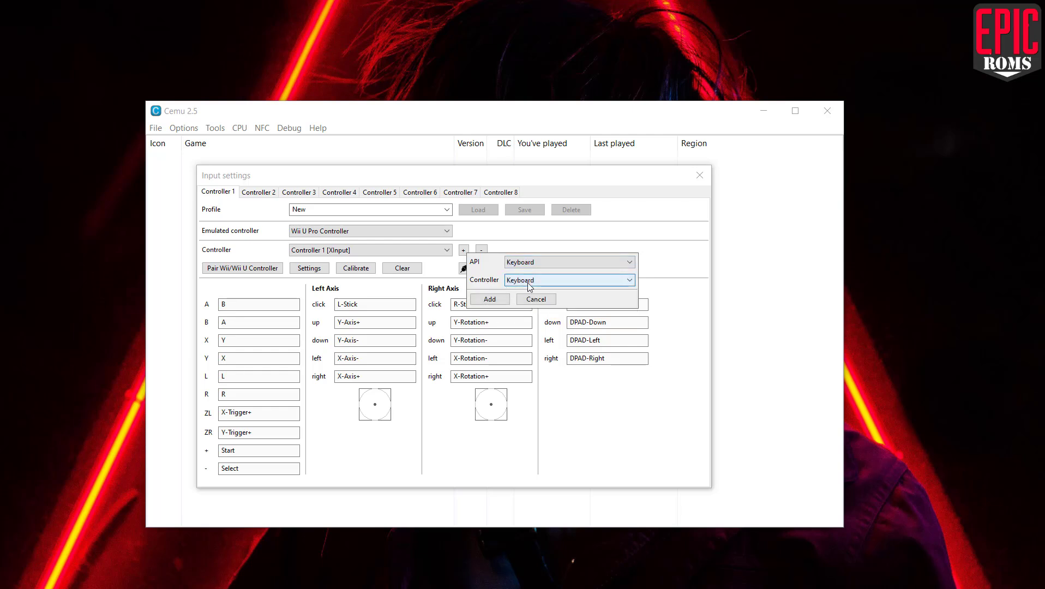
{"action": "left_click", "coordinate": [495, 301]}
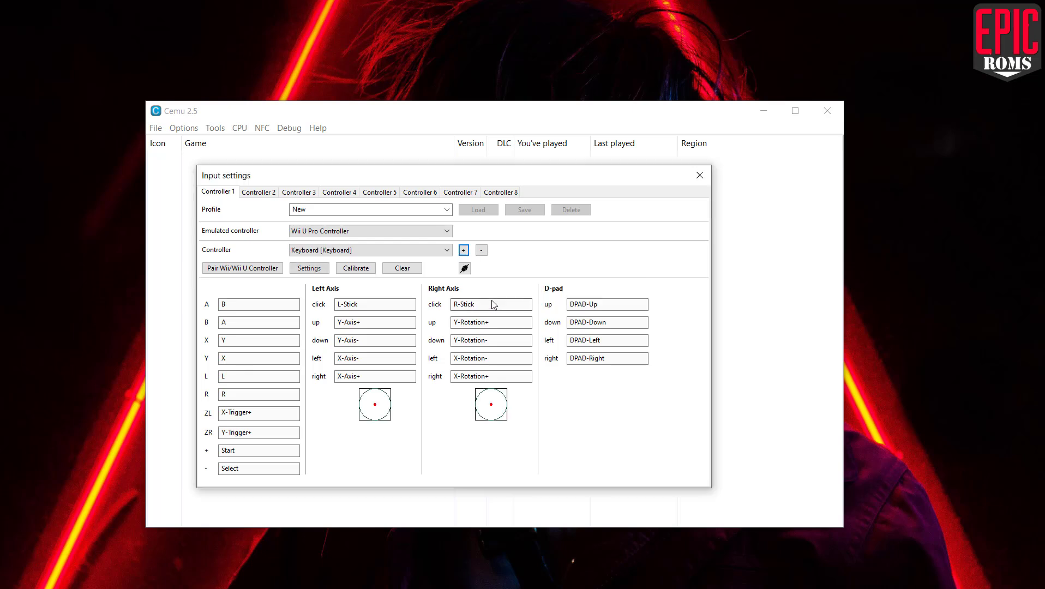
Check both assigned input devices by switching to Controller 1 [XInput] and back to Keyboard [Keyboard]
{"action": "left_click", "coordinate": [352, 251]}
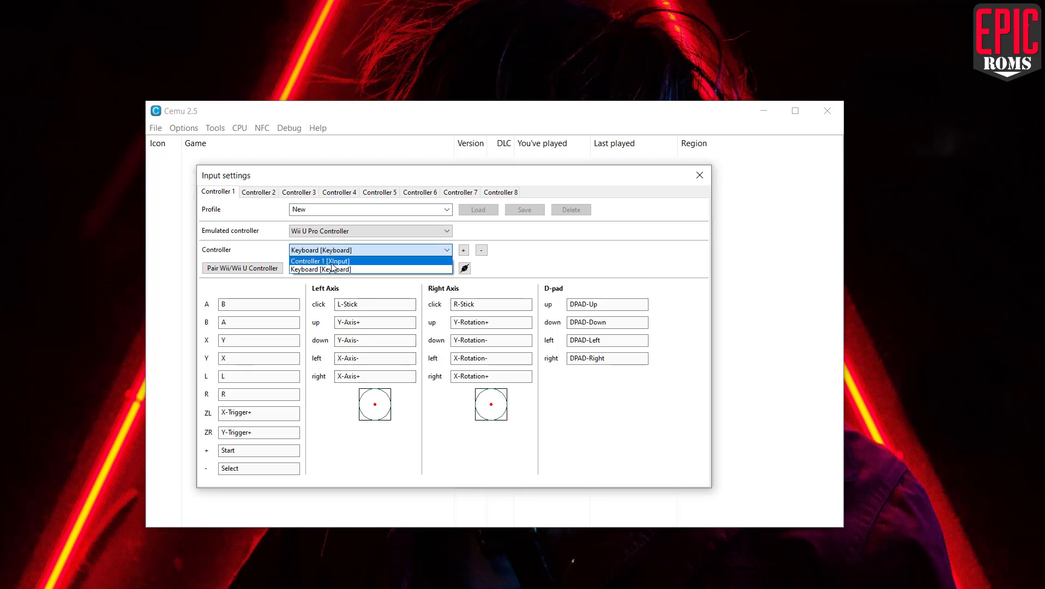
{"action": "left_click", "coordinate": [330, 262]}
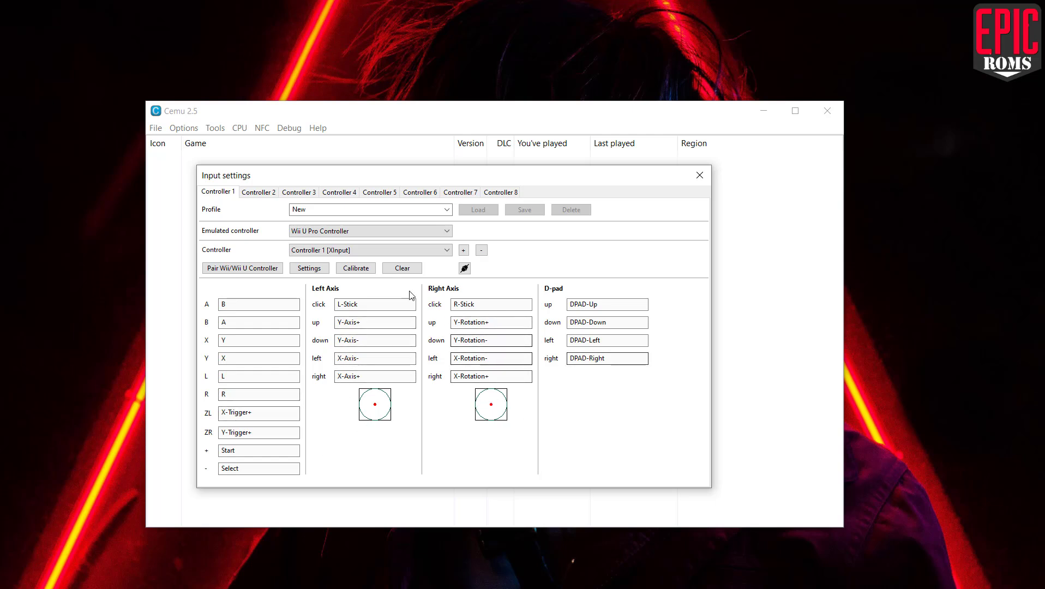
{"action": "left_click", "coordinate": [339, 250]}
{"action": "left_click", "coordinate": [327, 271]}
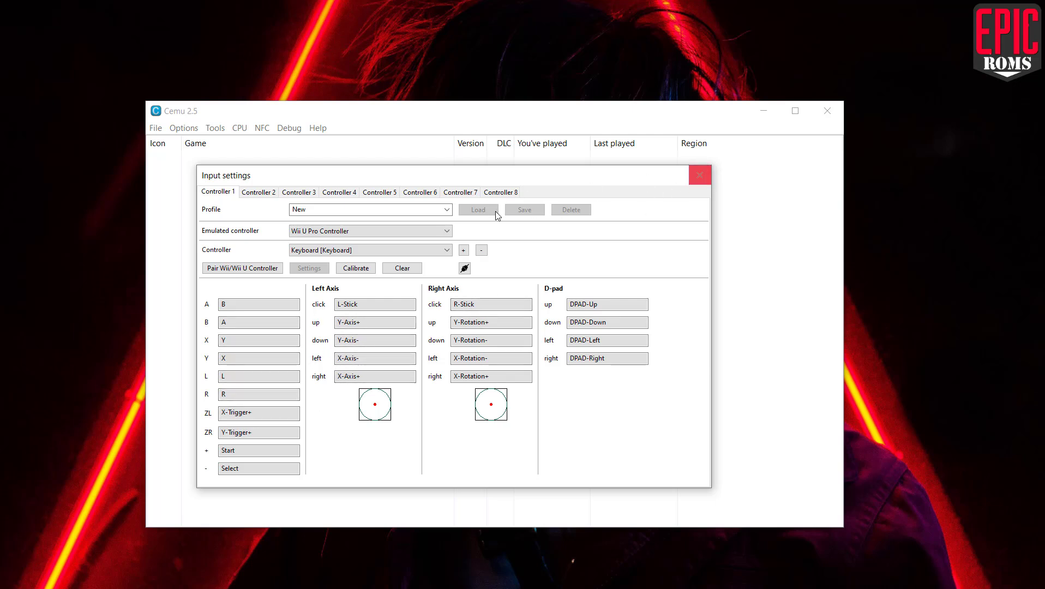
Save the controller configuration as a profile named New Settings and close the input settings
{"action": "left_click", "coordinate": [324, 213]}
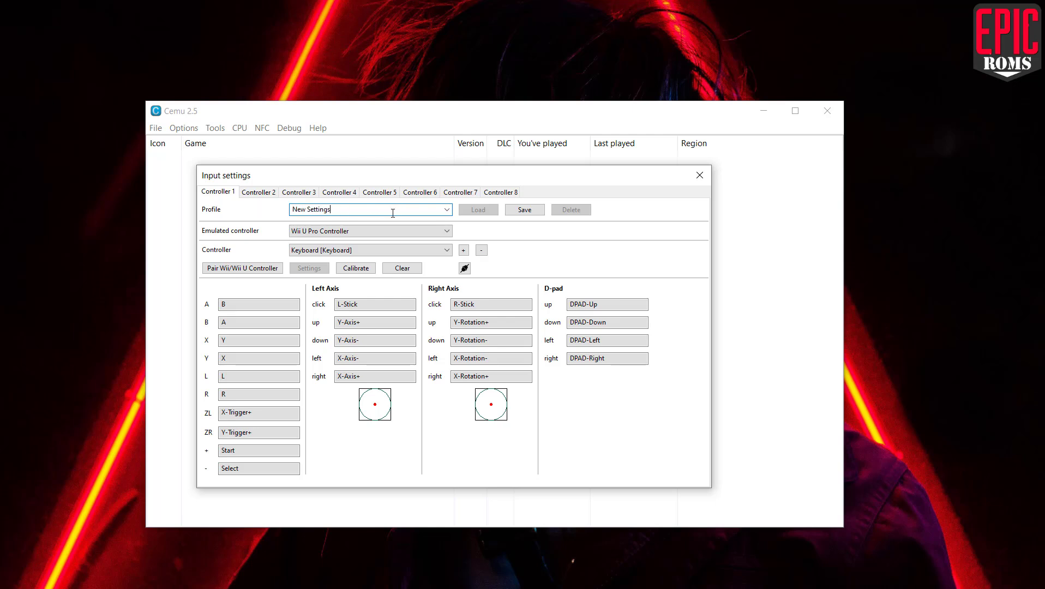
{"action": "left_click", "coordinate": [530, 212]}
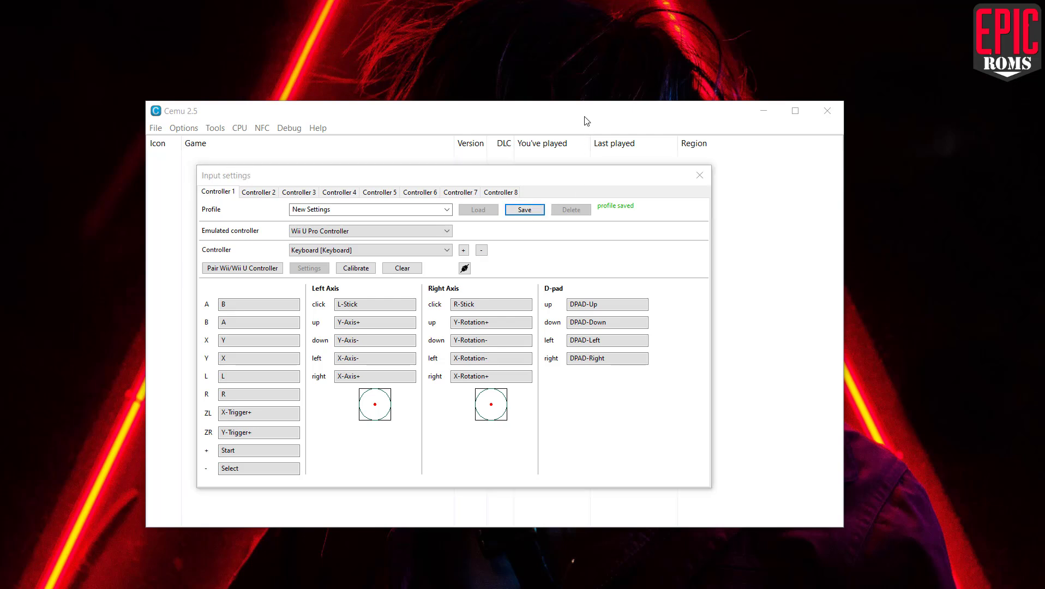
{"action": "left_click", "coordinate": [700, 174]}
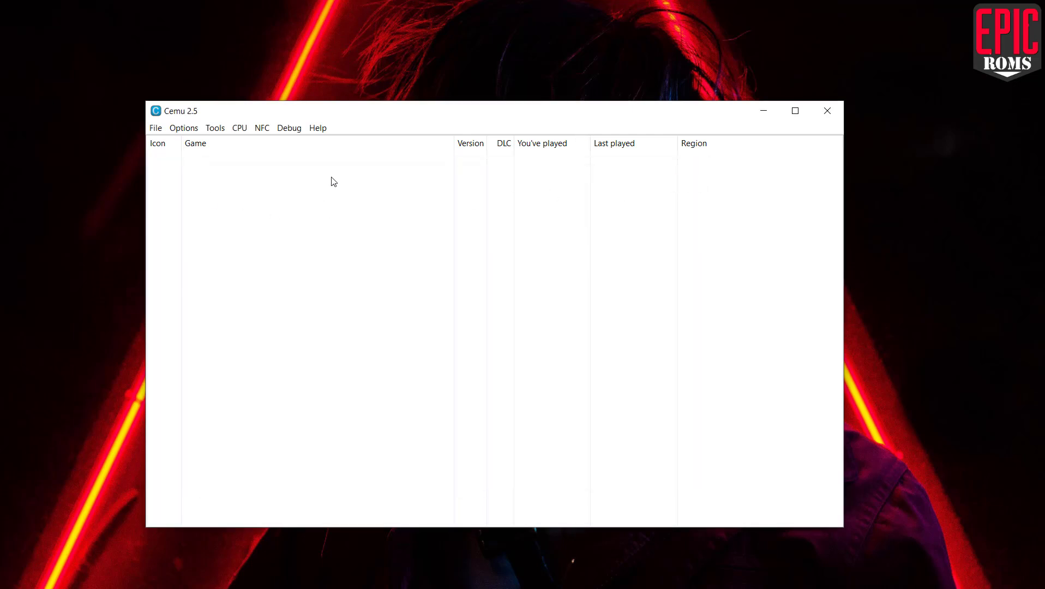
Browse the EpicRoms and cemu-2.5-windows-x64 folders for a Wii U game file to load, and close the file selection without loading one
{"action": "left_click", "coordinate": [156, 129]}
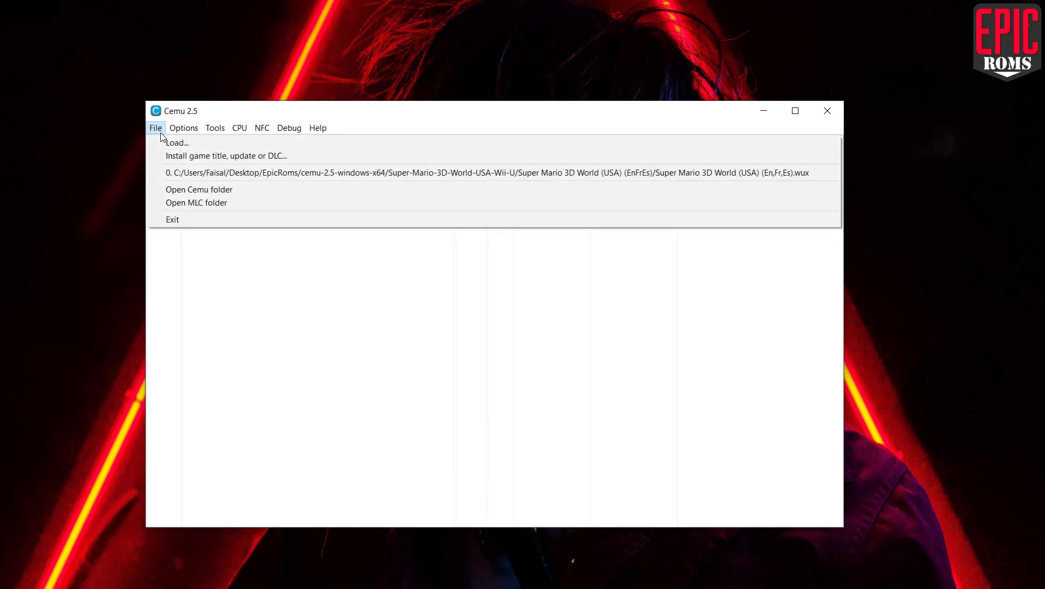
{"action": "left_click", "coordinate": [207, 143]}
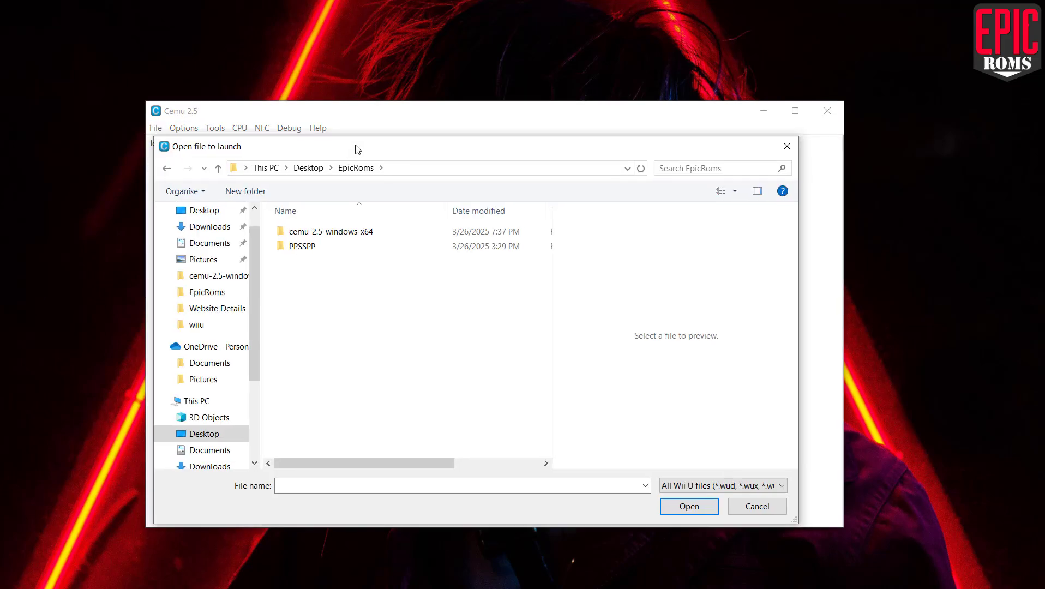
{"action": "double_click", "coordinate": [330, 238]}
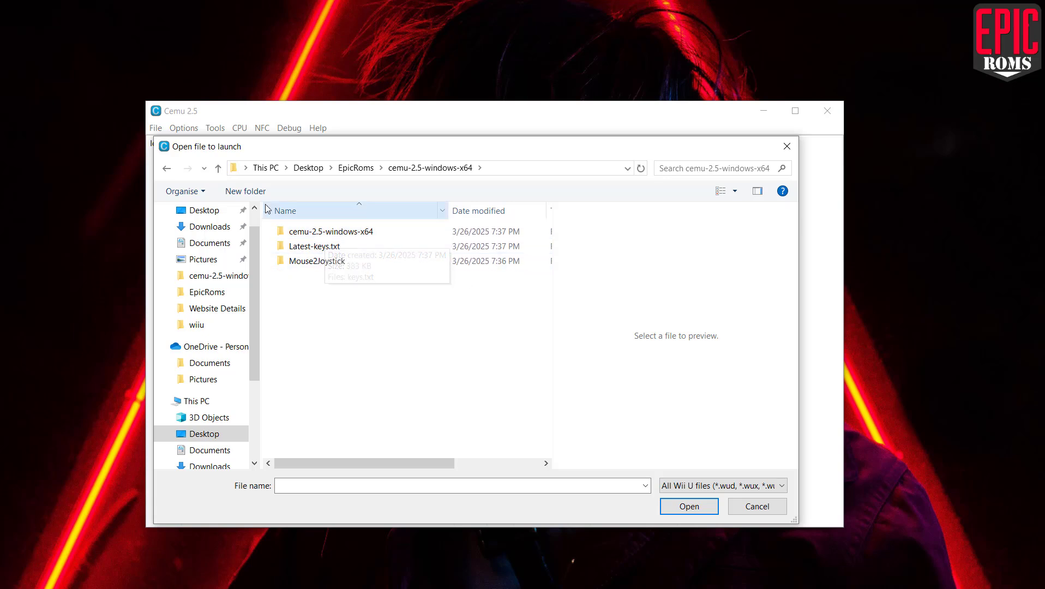
{"action": "left_click", "coordinate": [167, 169]}
{"action": "left_click", "coordinate": [352, 347]}
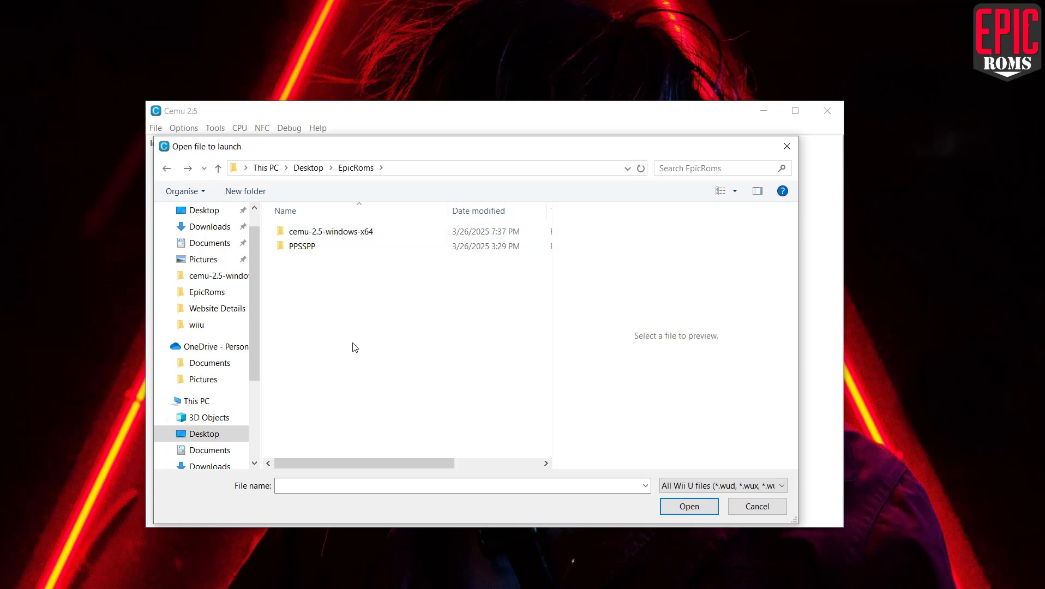
{"action": "double_click", "coordinate": [315, 235]}
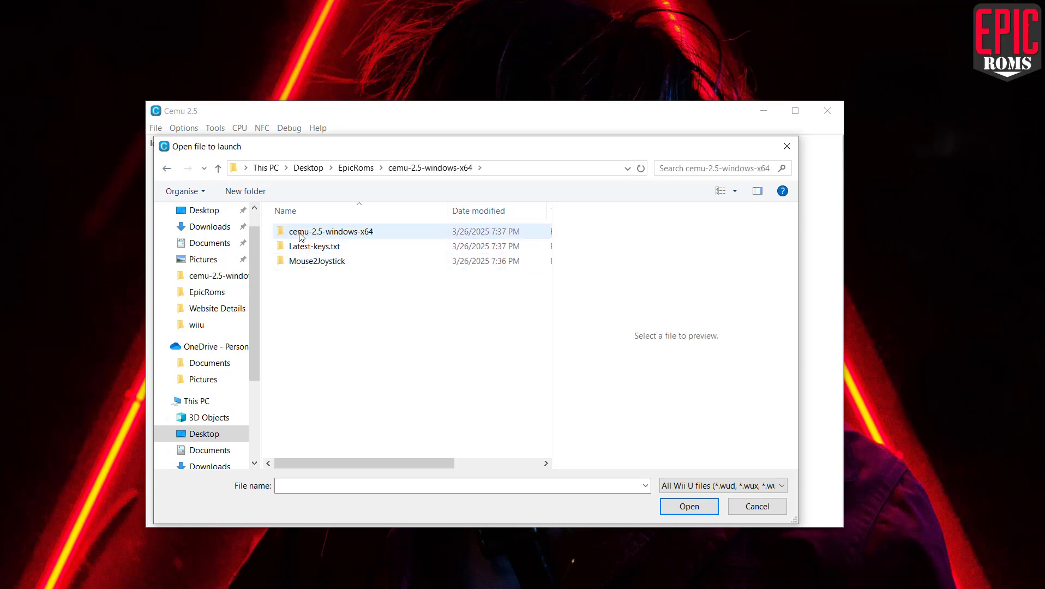
{"action": "double_click", "coordinate": [321, 235]}
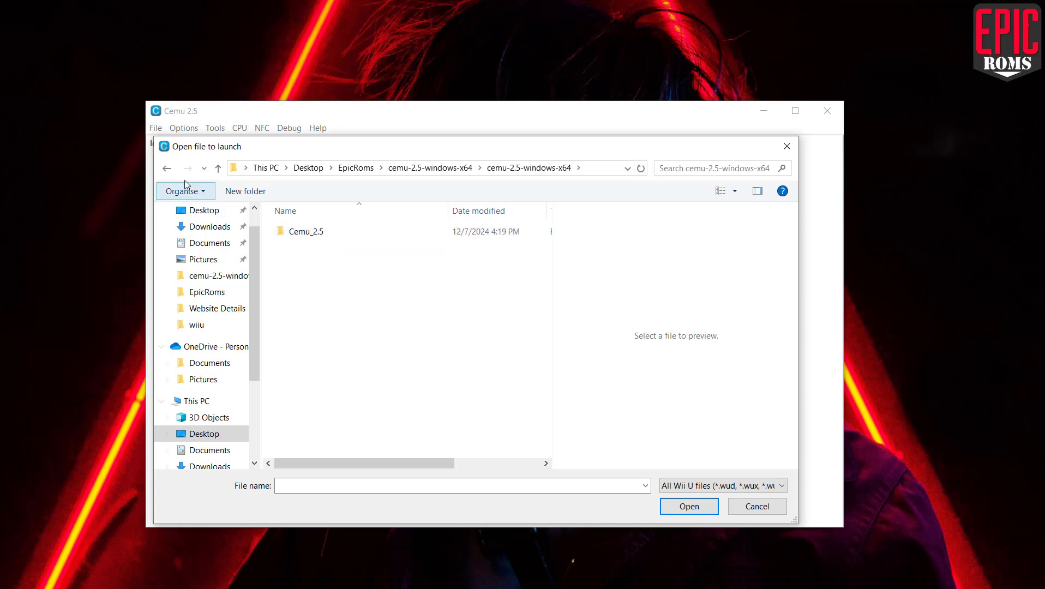
{"action": "left_click", "coordinate": [167, 169]}
{"action": "left_click", "coordinate": [167, 169]}
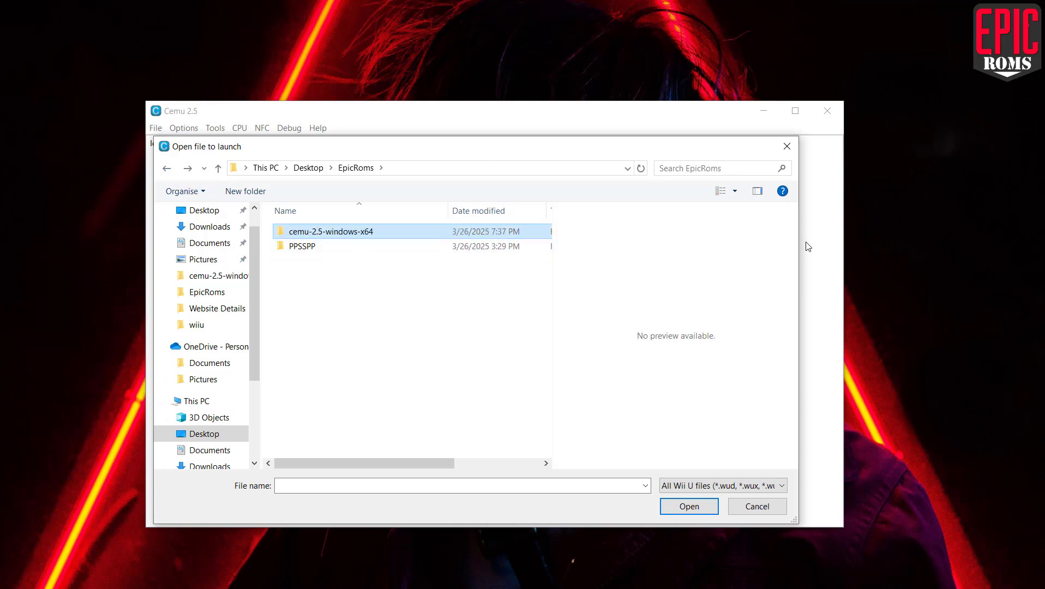
{"action": "left_click", "coordinate": [787, 148]}
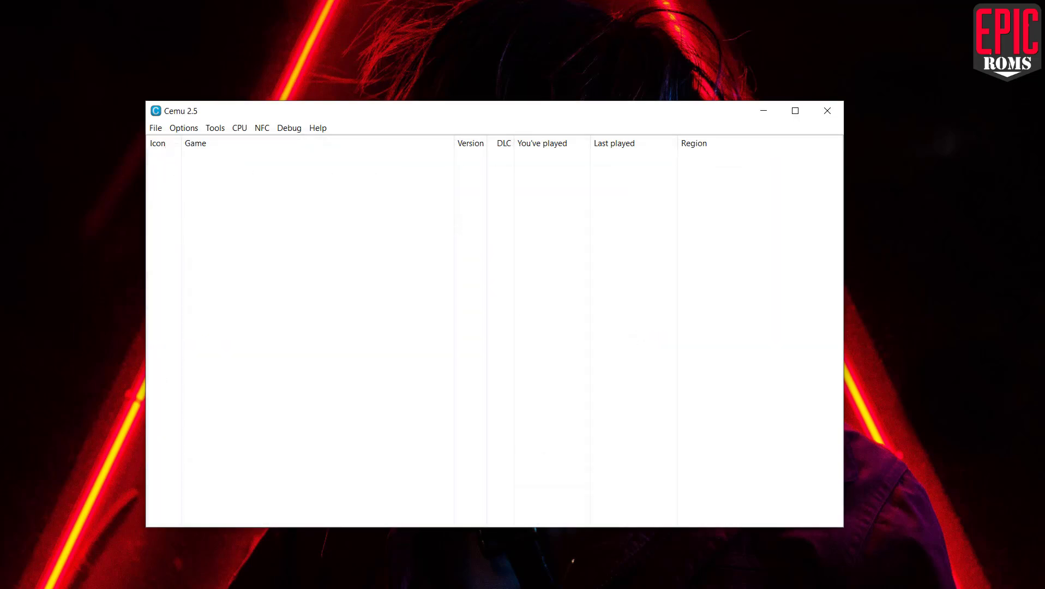
In File Explorer, extract Super-Mario-3D-World-USA-Wii-U.rar from the cemu-2.5-windows-x64 folder into its own Super-Mario-3D-World-USA-Wii-U folder
{"action": "key", "text": "alt+Tab"}
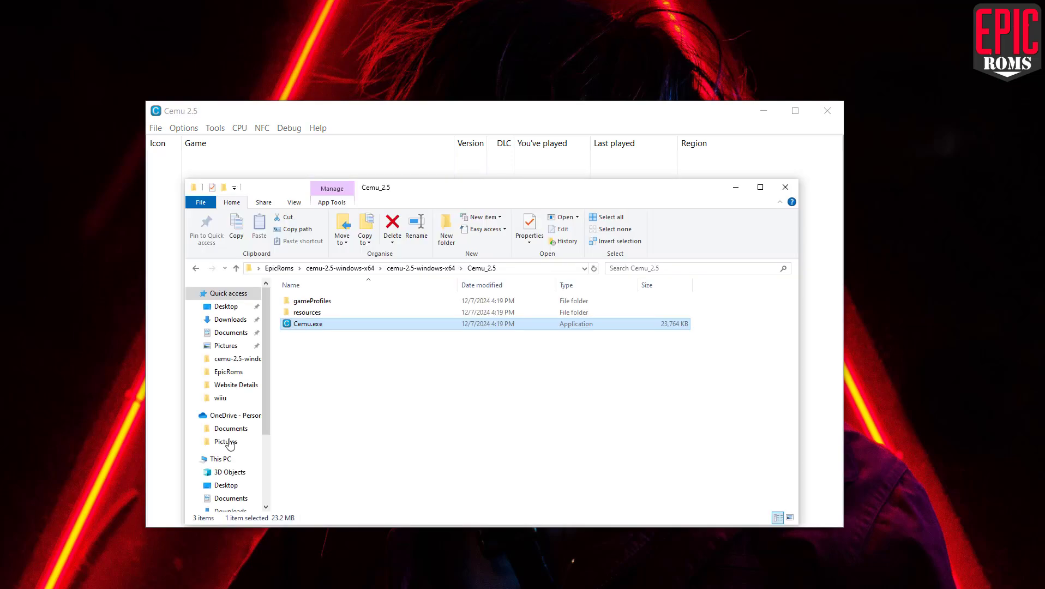
{"action": "left_click", "coordinate": [196, 268]}
{"action": "left_click", "coordinate": [198, 269]}
{"action": "left_click", "coordinate": [316, 370]}
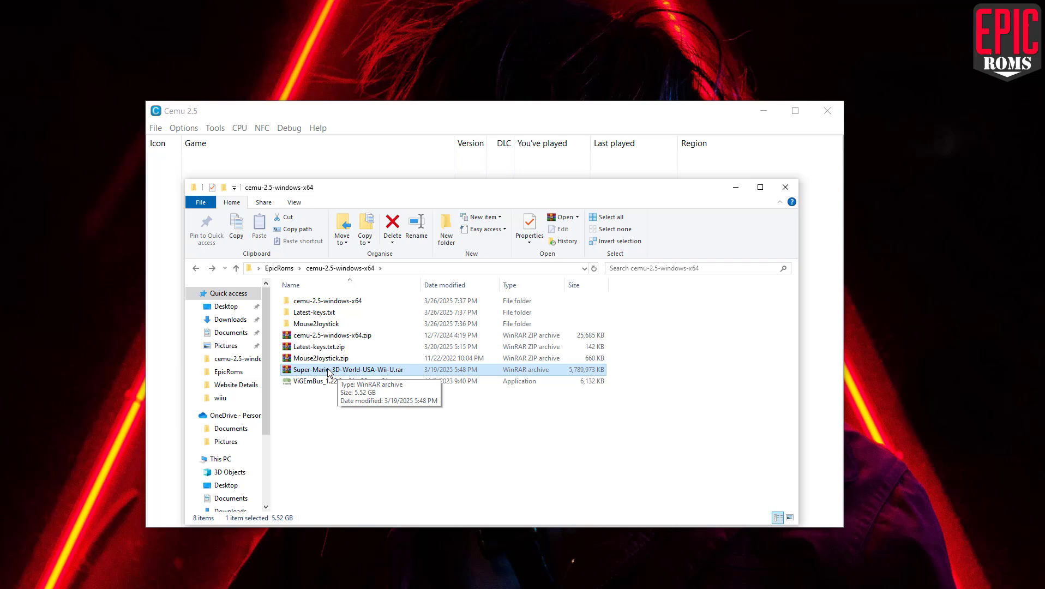
{"action": "right_click", "coordinate": [329, 370]}
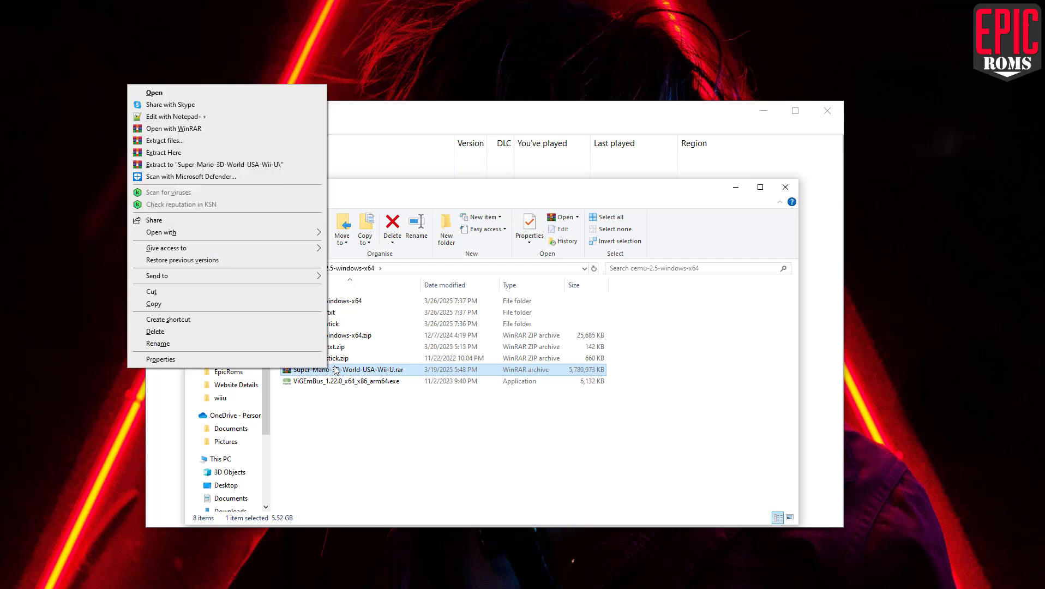
{"action": "left_click", "coordinate": [184, 165]}
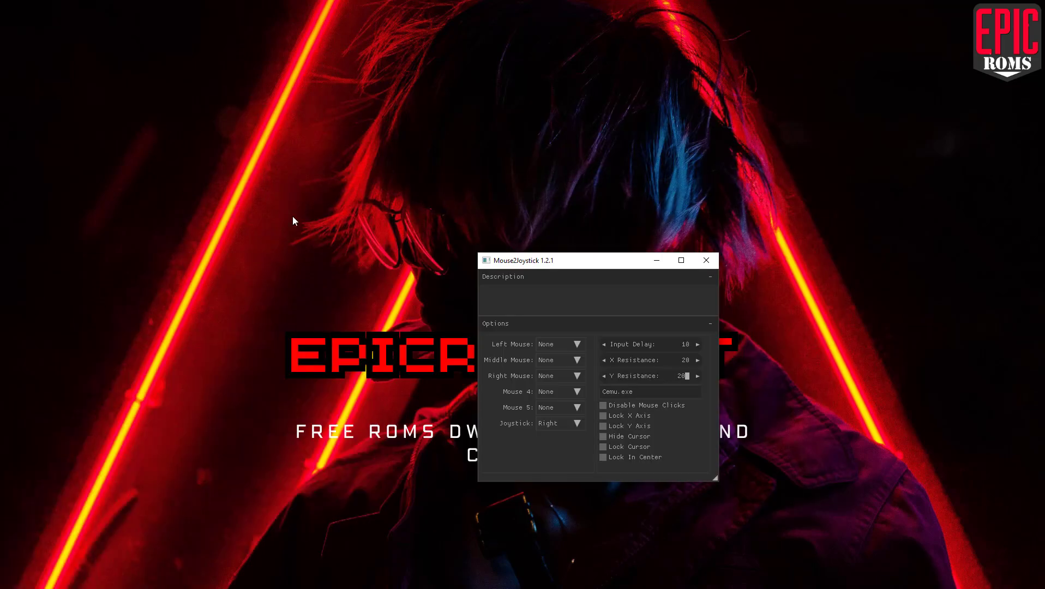
{"action": "left_click", "coordinate": [656, 260]}
{"action": "left_click_drag", "start_coordinate": [249, 263], "coordinate": [802, 538]}
{"action": "left_click_drag", "start_coordinate": [229, 237], "coordinate": [822, 547]}
{"action": "left_click_drag", "start_coordinate": [217, 251], "coordinate": [798, 507]}
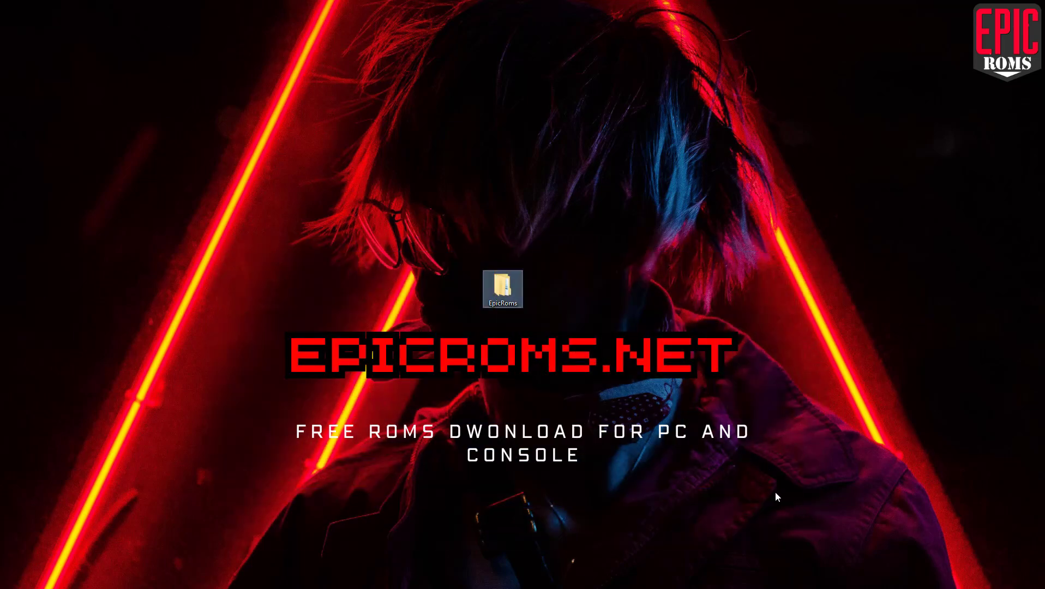
{"action": "left_click_drag", "start_coordinate": [224, 276], "coordinate": [800, 501]}
{"action": "left_click", "coordinate": [403, 337]}
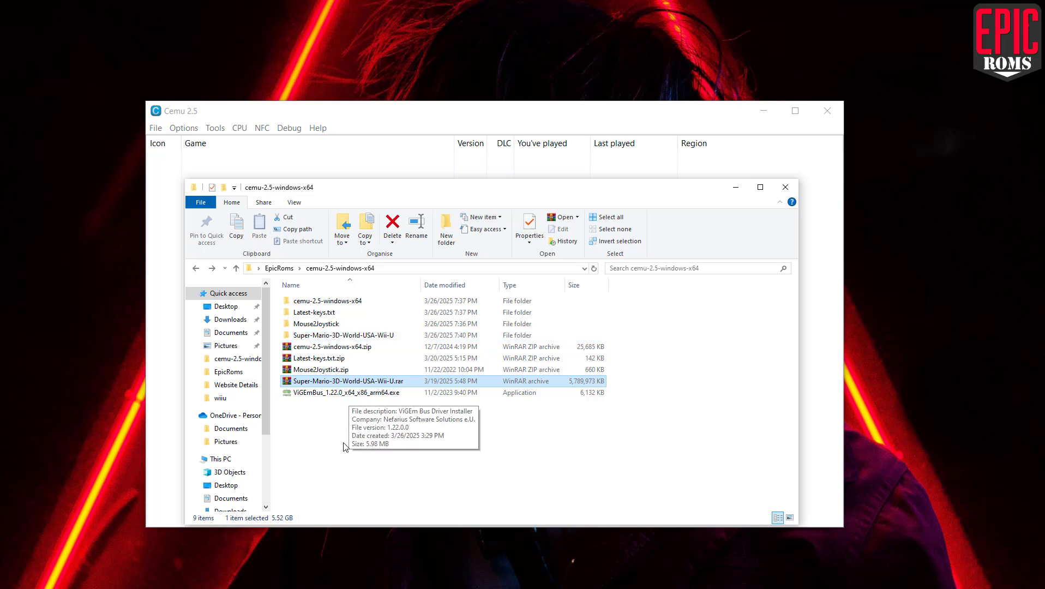
Switch to Cemu and load Super Mario 3D World (USA) (En,Fr,Es).wux from the extracted game's Super Mario 3D World (USA) (EnFrEs) folder
{"action": "left_click", "coordinate": [416, 125]}
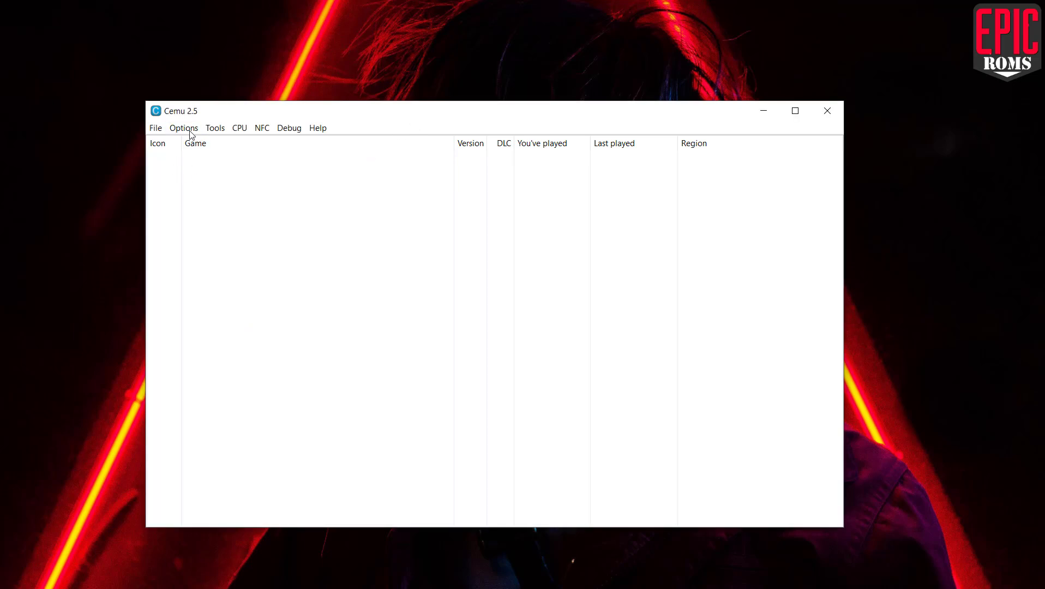
{"action": "left_click", "coordinate": [162, 131]}
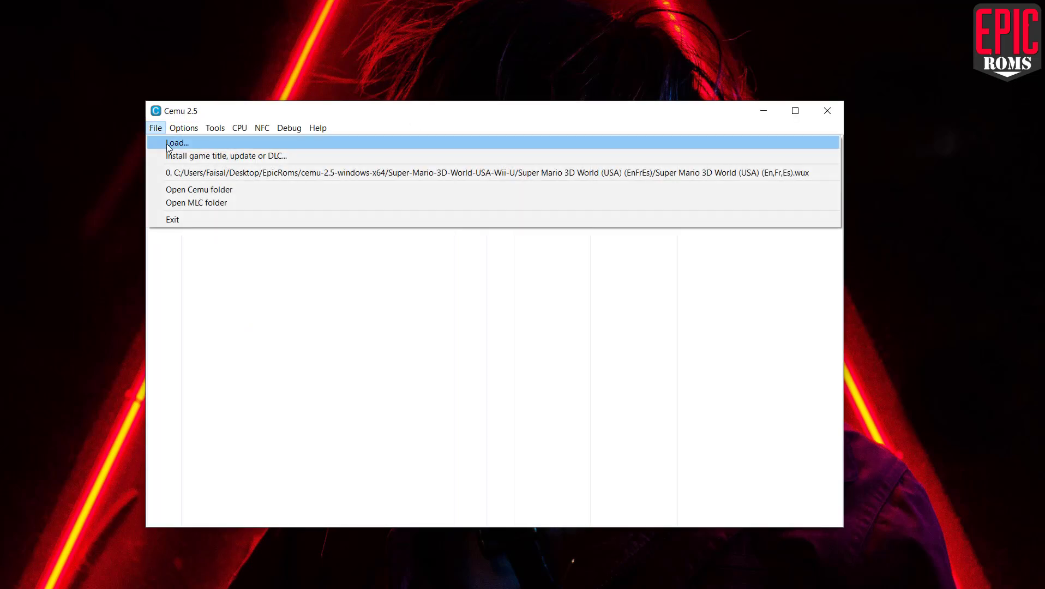
{"action": "left_click", "coordinate": [189, 142]}
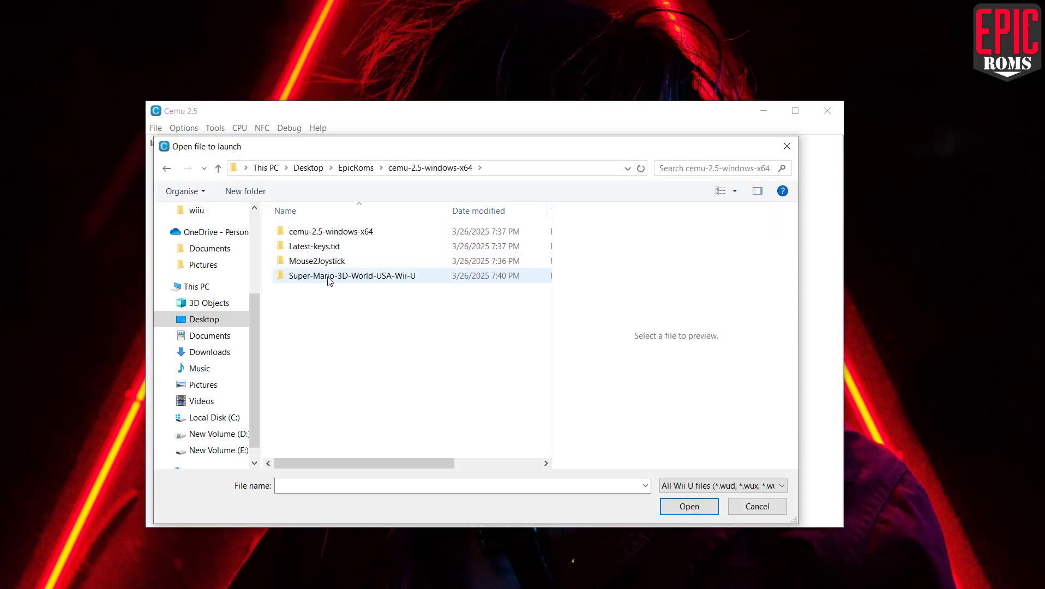
{"action": "double_click", "coordinate": [330, 277]}
{"action": "left_click", "coordinate": [335, 233]}
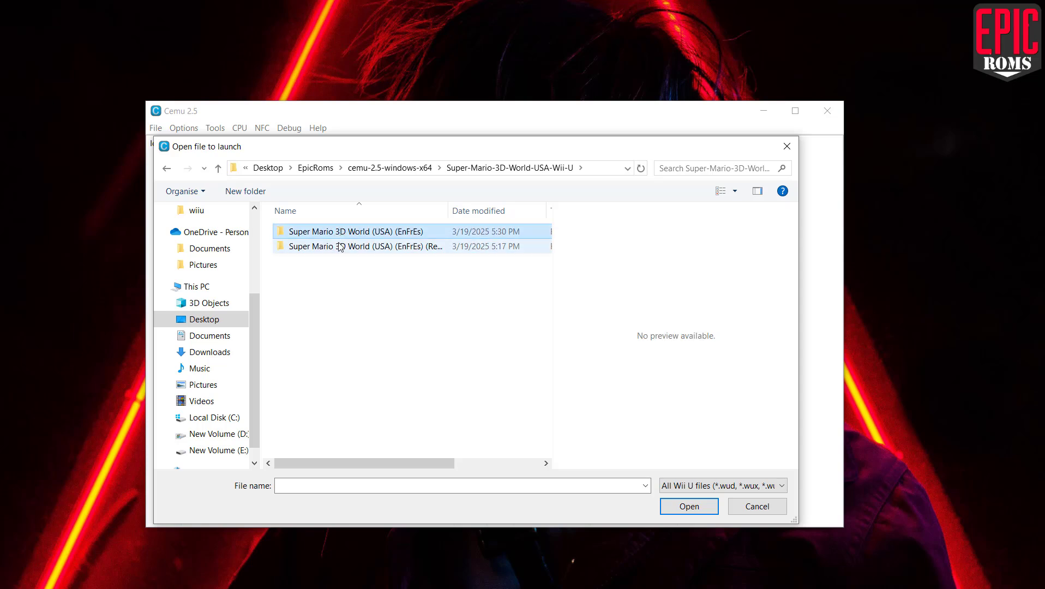
{"action": "left_click", "coordinate": [340, 247]}
{"action": "double_click", "coordinate": [338, 234]}
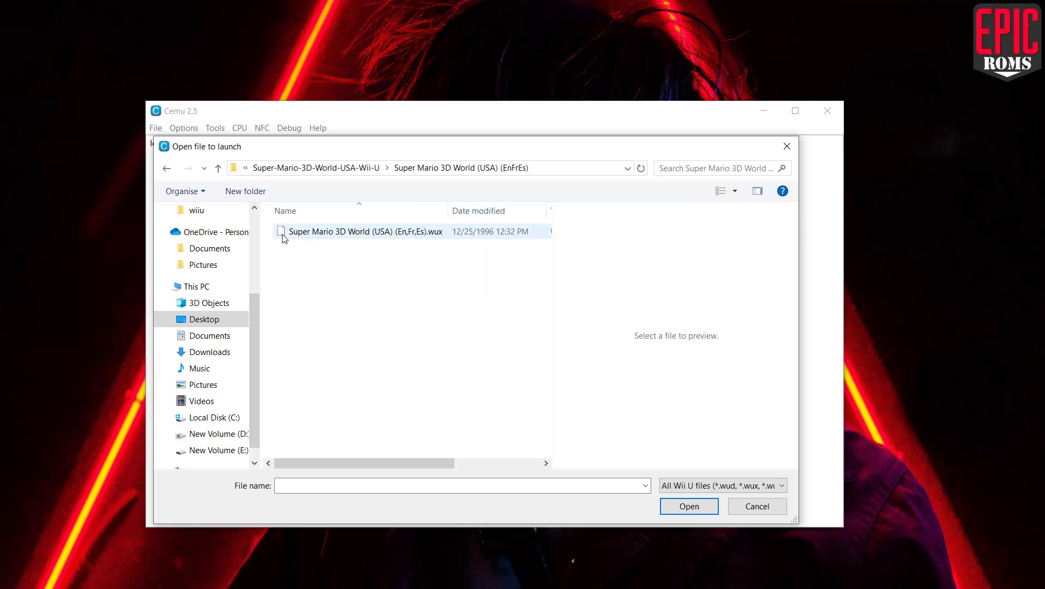
{"action": "left_click", "coordinate": [322, 240]}
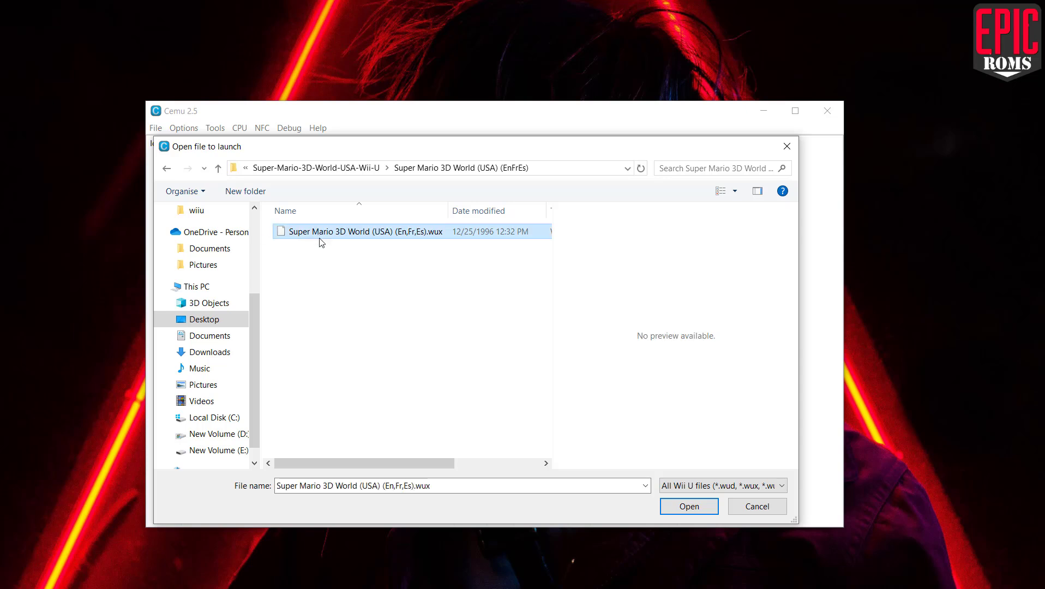
{"action": "left_click", "coordinate": [690, 507]}
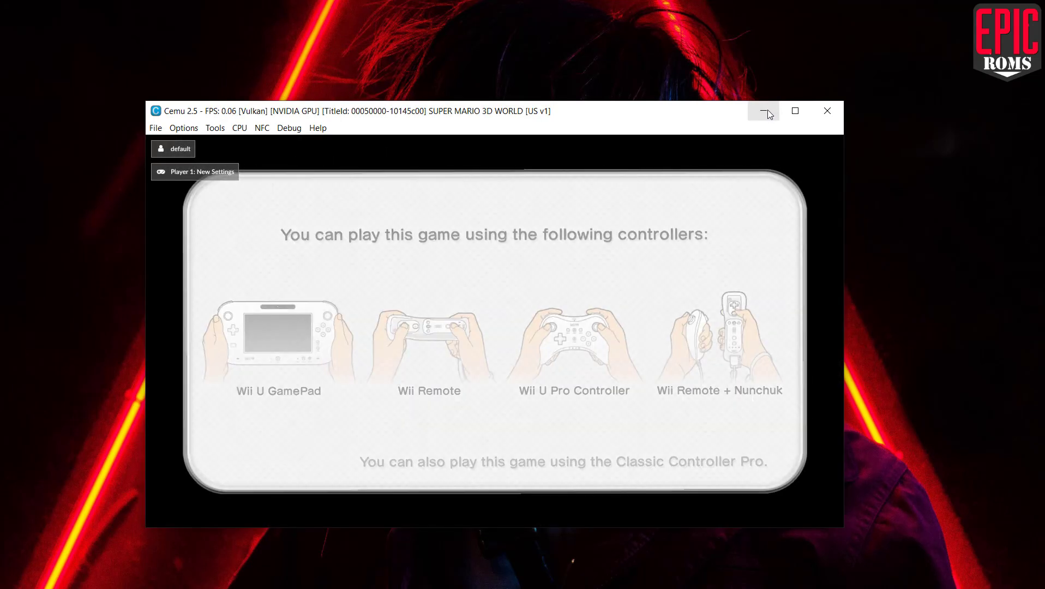
{"action": "left_click", "coordinate": [764, 112]}
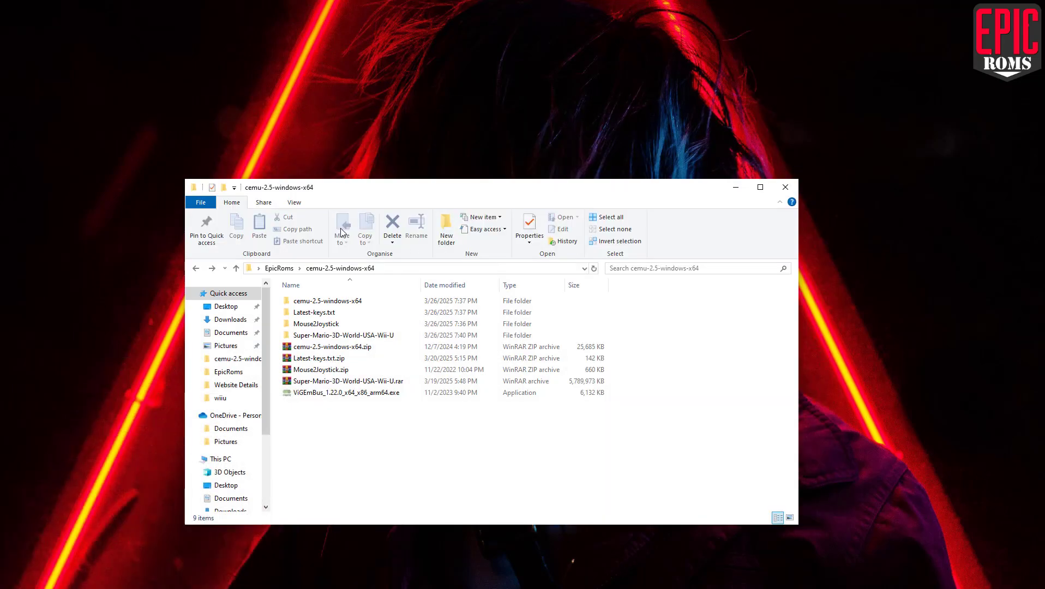
{"action": "left_click", "coordinate": [736, 187]}
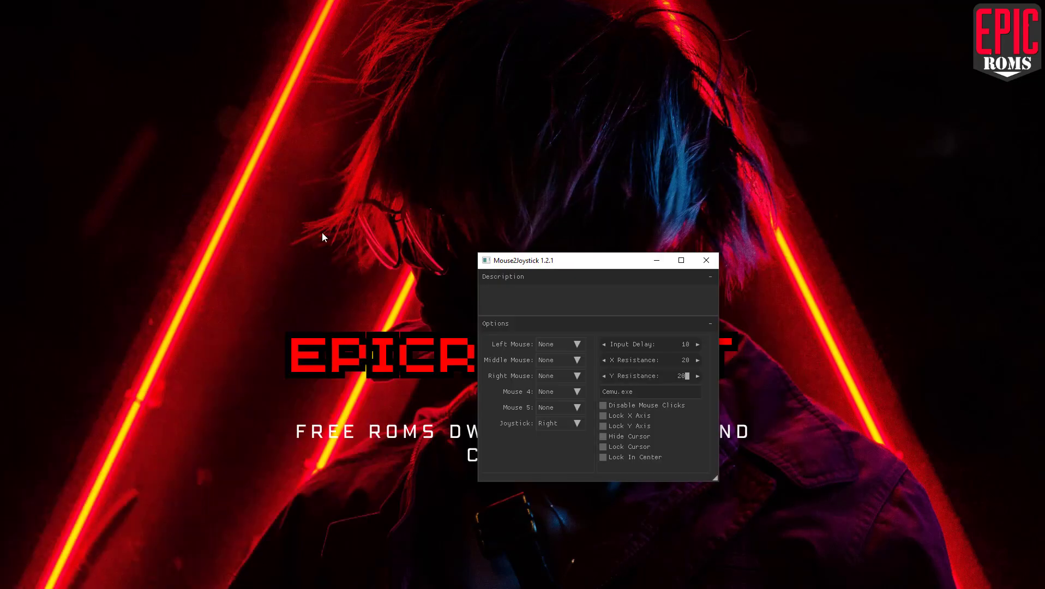
{"action": "left_click", "coordinate": [657, 261]}
{"action": "left_click_drag", "start_coordinate": [246, 262], "coordinate": [802, 539]}
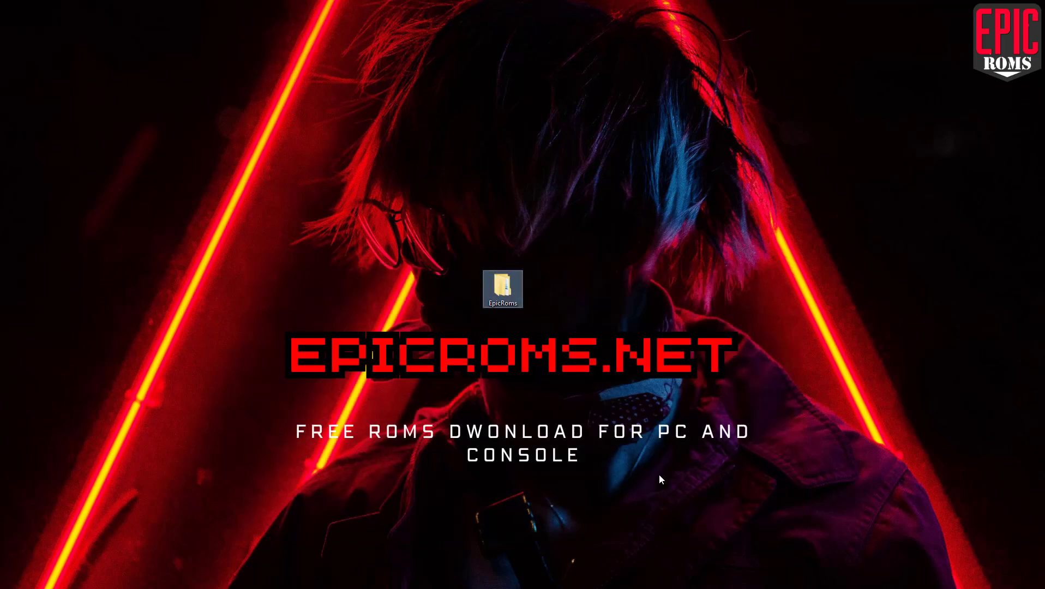
{"action": "left_click_drag", "start_coordinate": [228, 236], "coordinate": [822, 548]}
{"action": "left_click_drag", "start_coordinate": [216, 251], "coordinate": [798, 509]}
{"action": "left_click_drag", "start_coordinate": [223, 276], "coordinate": [800, 501]}
{"action": "left_click", "coordinate": [402, 337]}
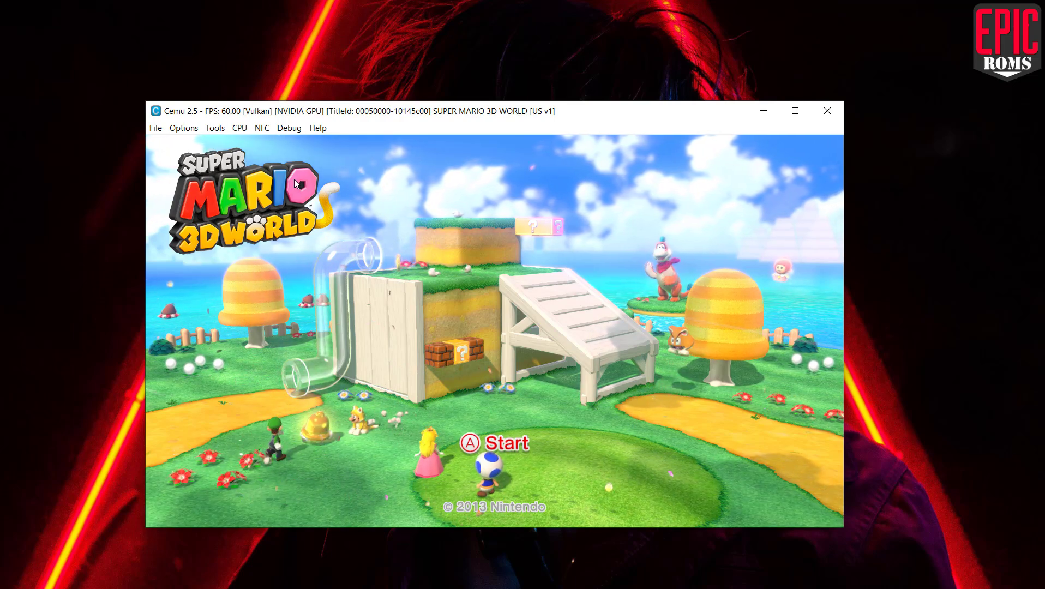
Map the emulated A button of Controller 1 to the keyboard's A key using Keyboard [Keyboard], and close the input settings
{"action": "left_click", "coordinate": [183, 128]}
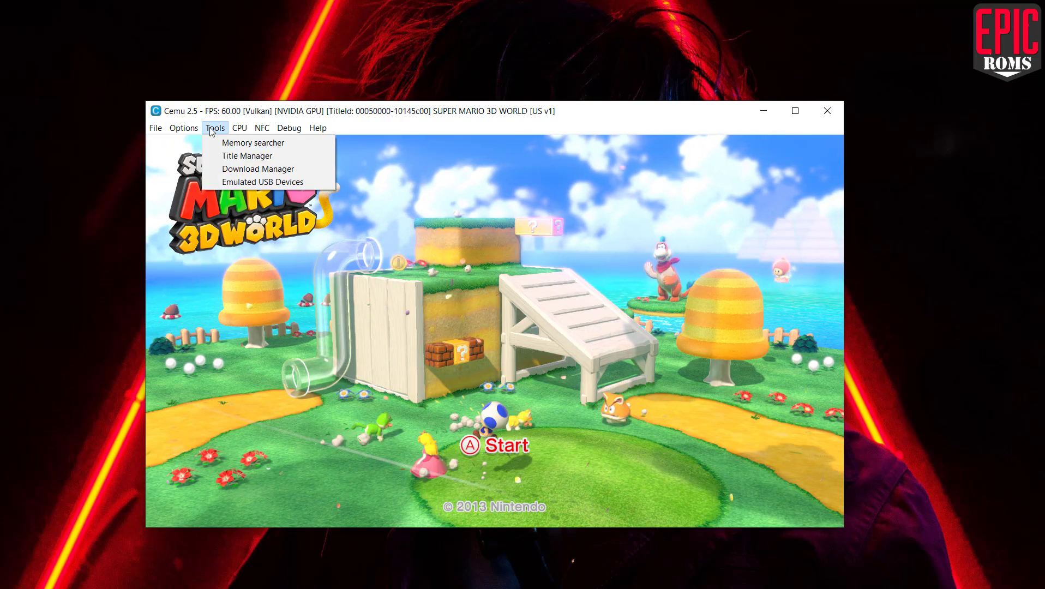
{"action": "left_click", "coordinate": [214, 129]}
{"action": "left_click", "coordinate": [183, 128]}
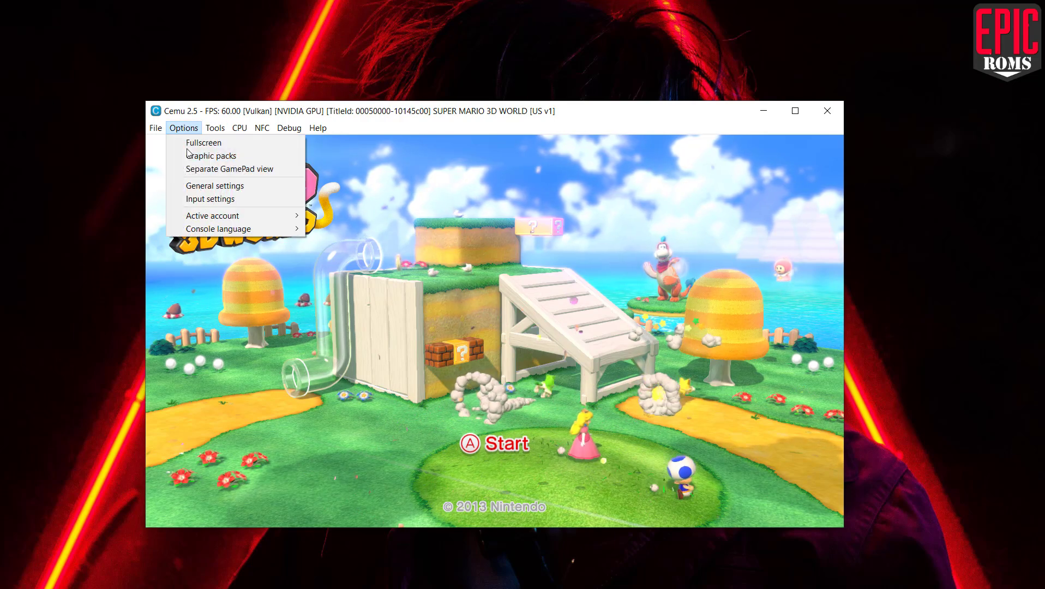
{"action": "left_click", "coordinate": [200, 199]}
{"action": "left_click", "coordinate": [366, 250]}
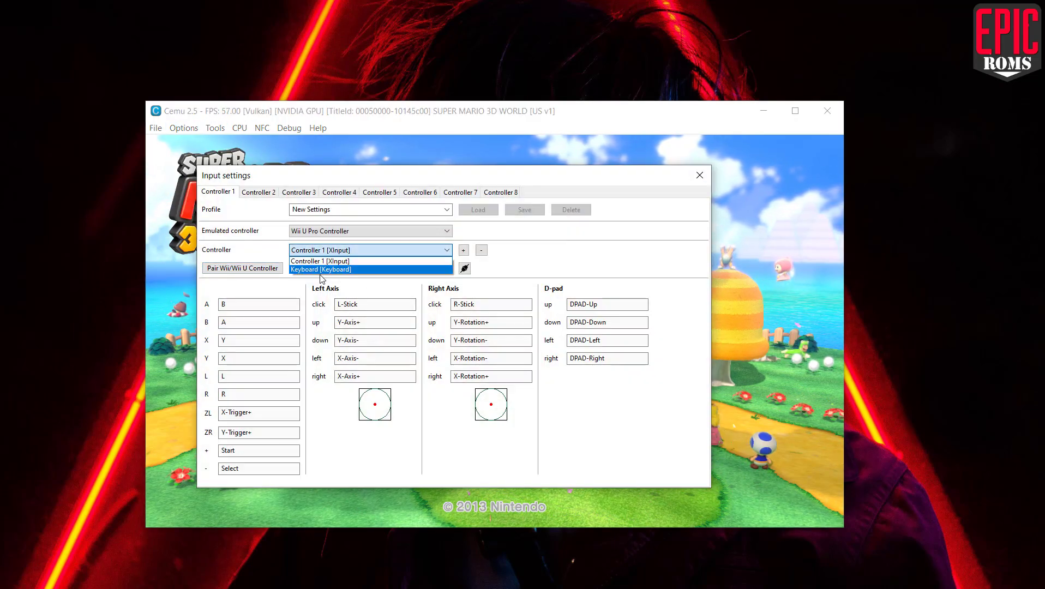
{"action": "left_click", "coordinate": [322, 270]}
{"action": "left_click", "coordinate": [230, 305]}
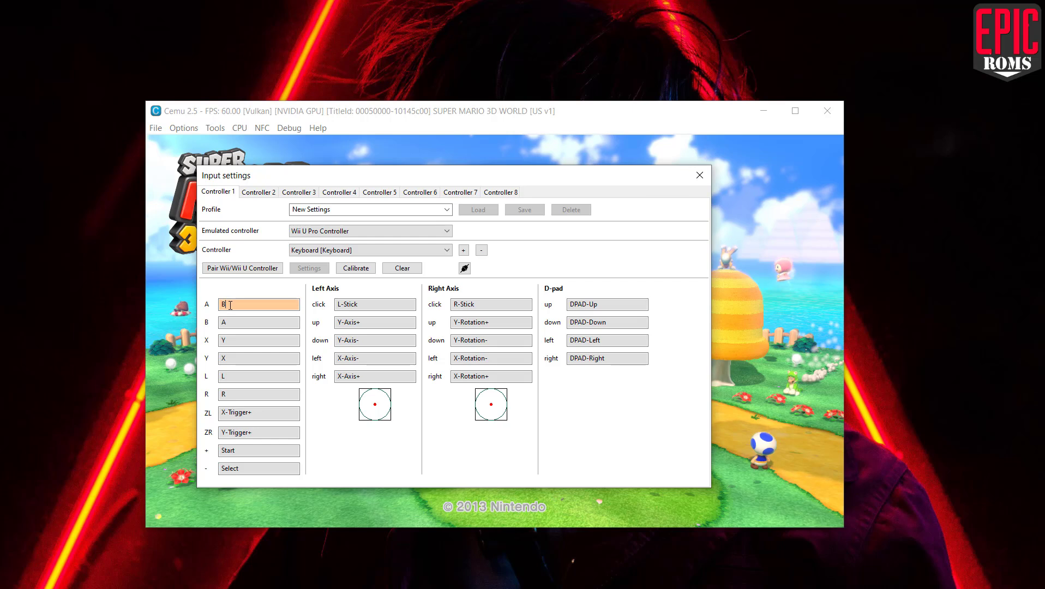
{"action": "key", "text": "a"}
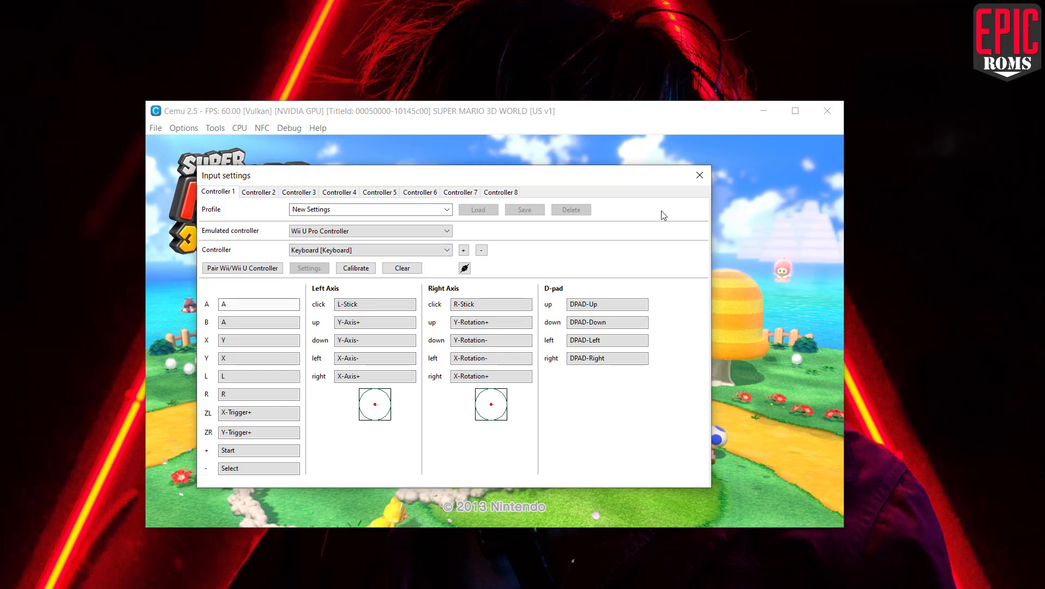
{"action": "left_click", "coordinate": [700, 175]}
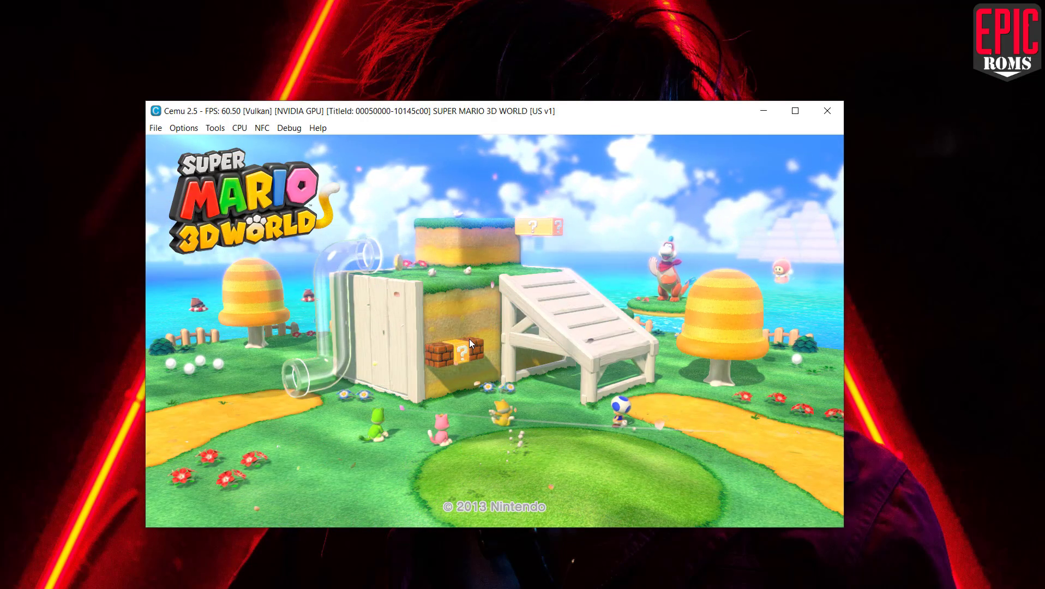
Start a new game in File 1 from the title screen and join the second player slot on the character selection
{"action": "key", "text": "Return"}
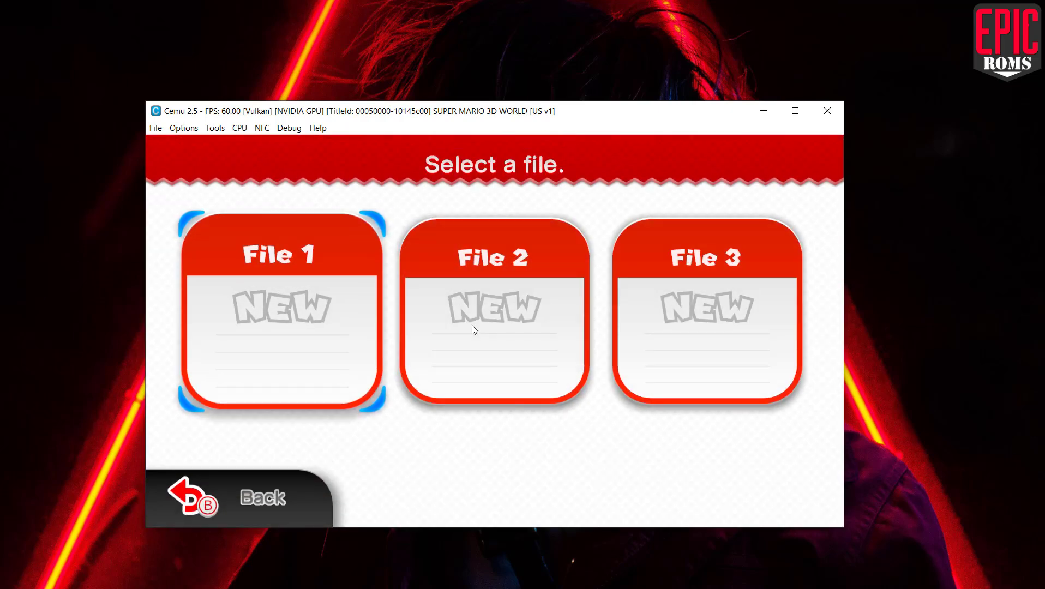
{"action": "key", "text": "Return"}
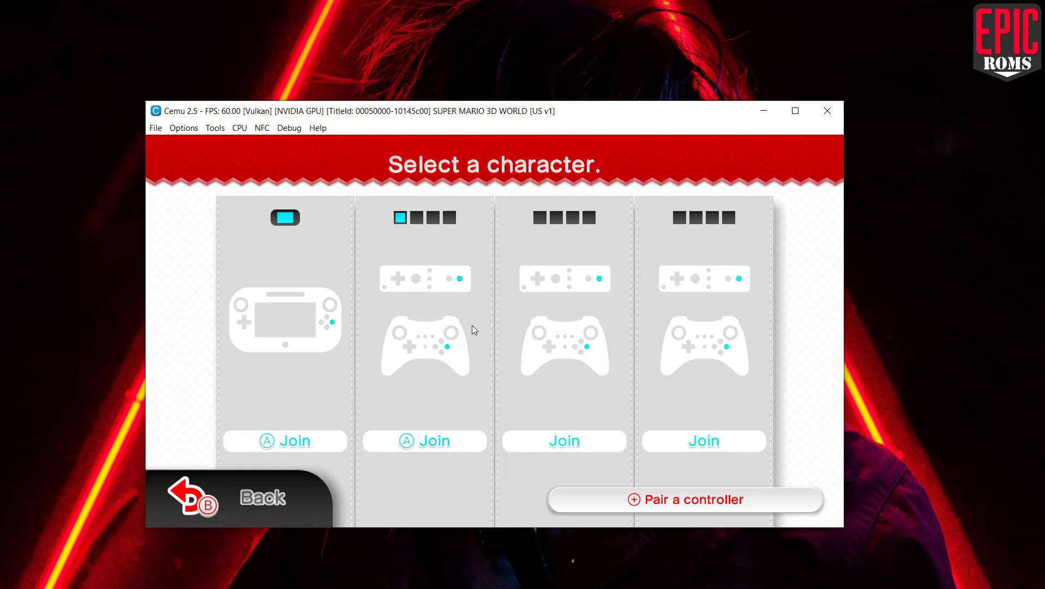
{"action": "key", "text": "Return"}
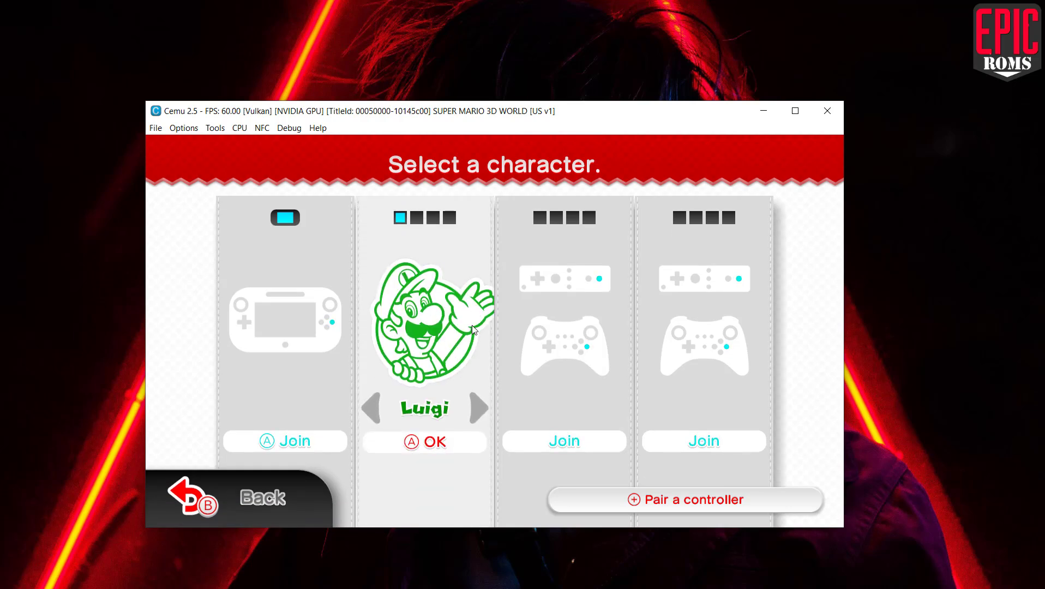